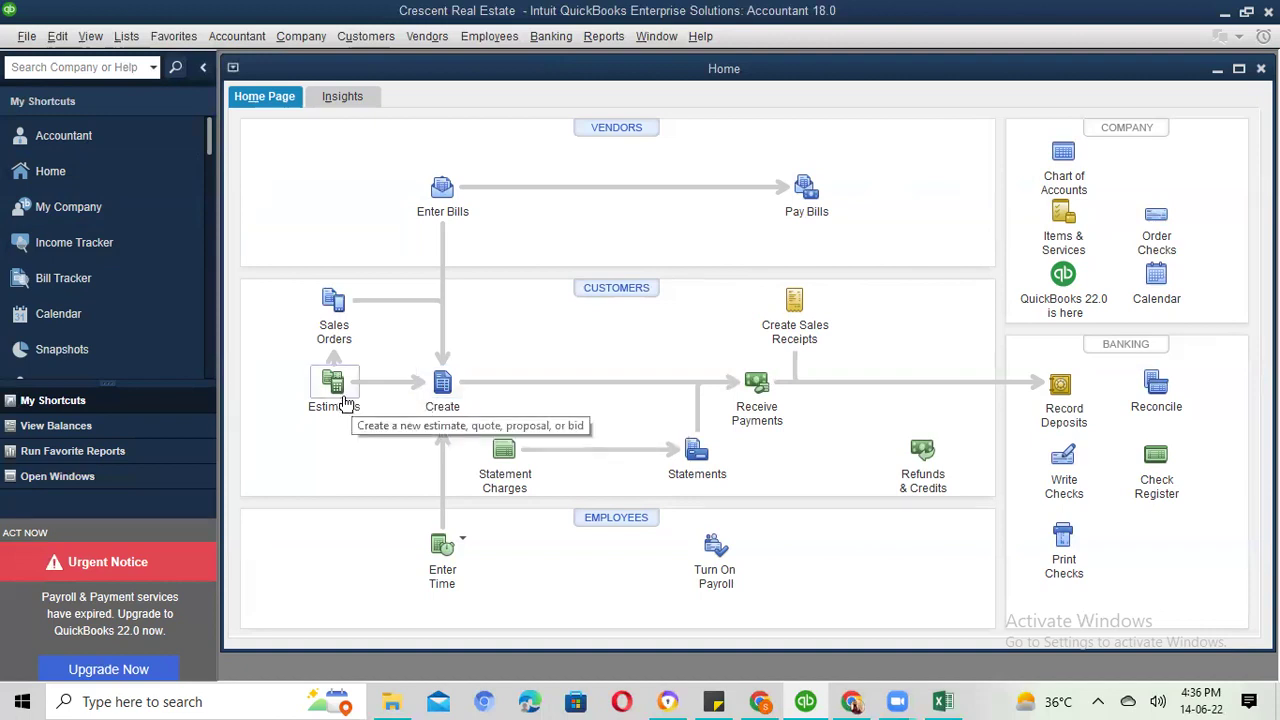
- Start a new estimate and add a new customer to it, entering only the customer's name
{"action": "left_click", "coordinate": [345, 402]}
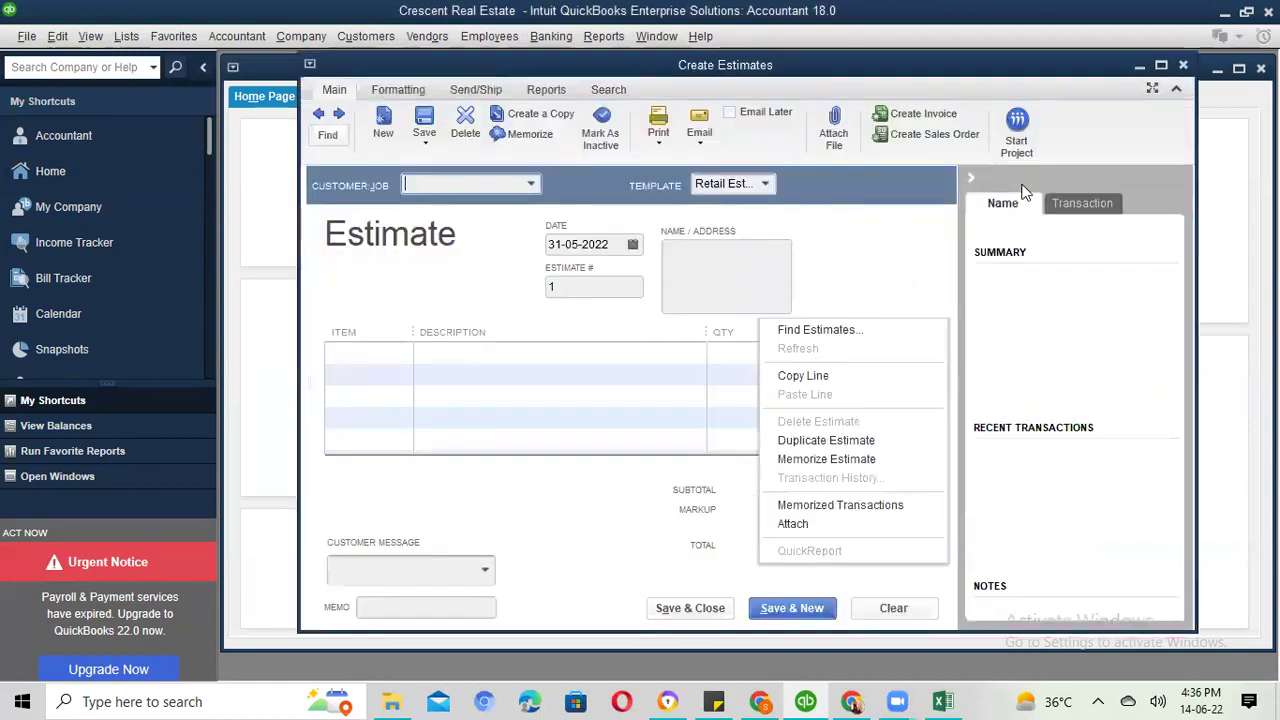
{"action": "left_click", "coordinate": [1161, 66]}
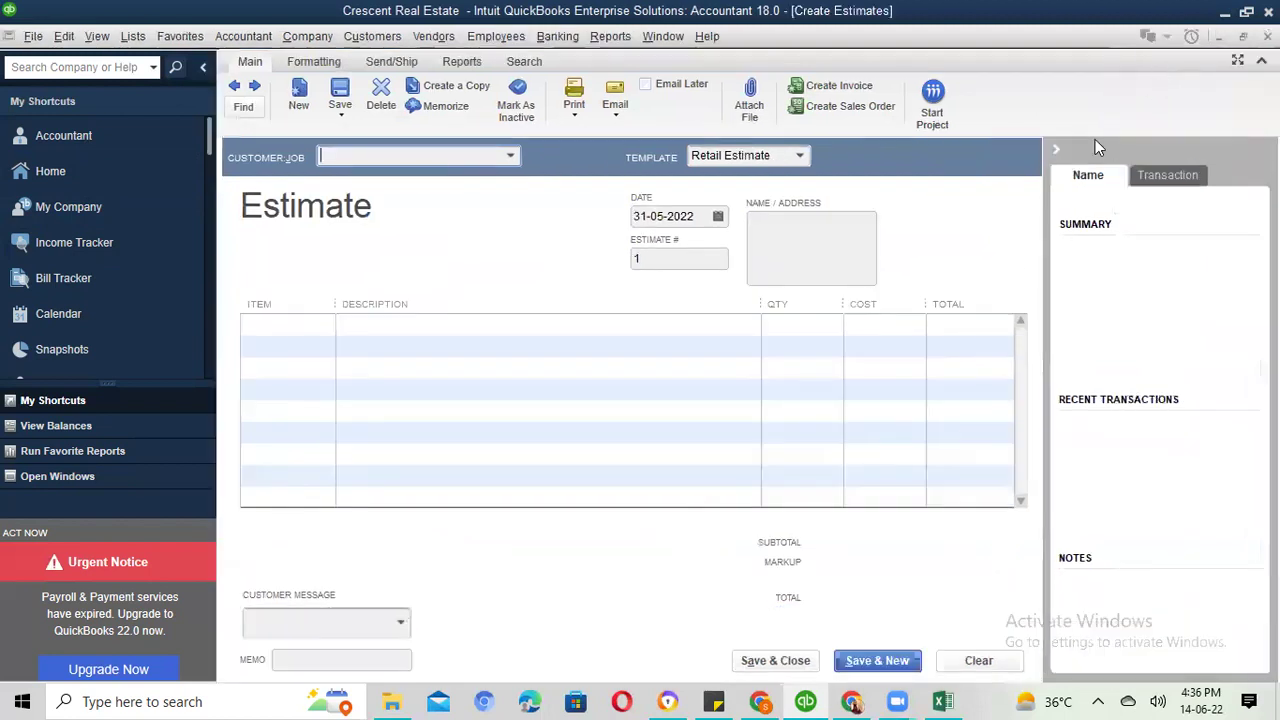
{"action": "left_click", "coordinate": [510, 160]}
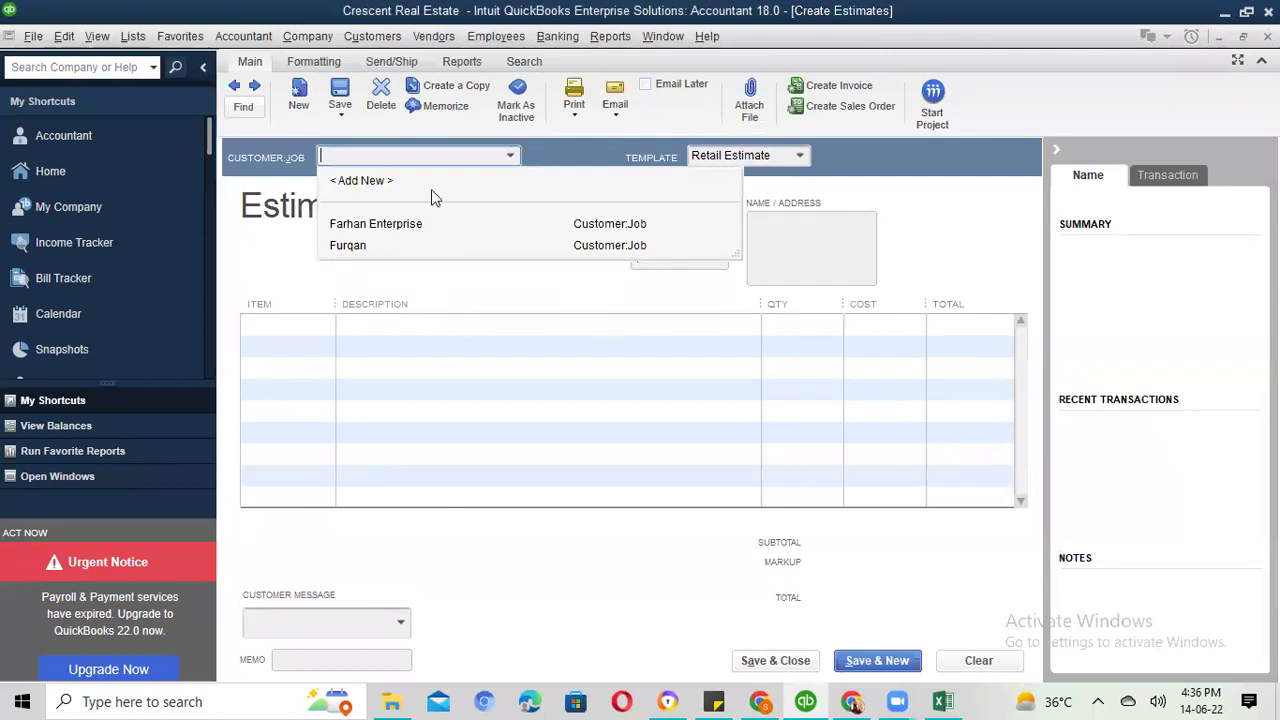
{"action": "left_click", "coordinate": [433, 189]}
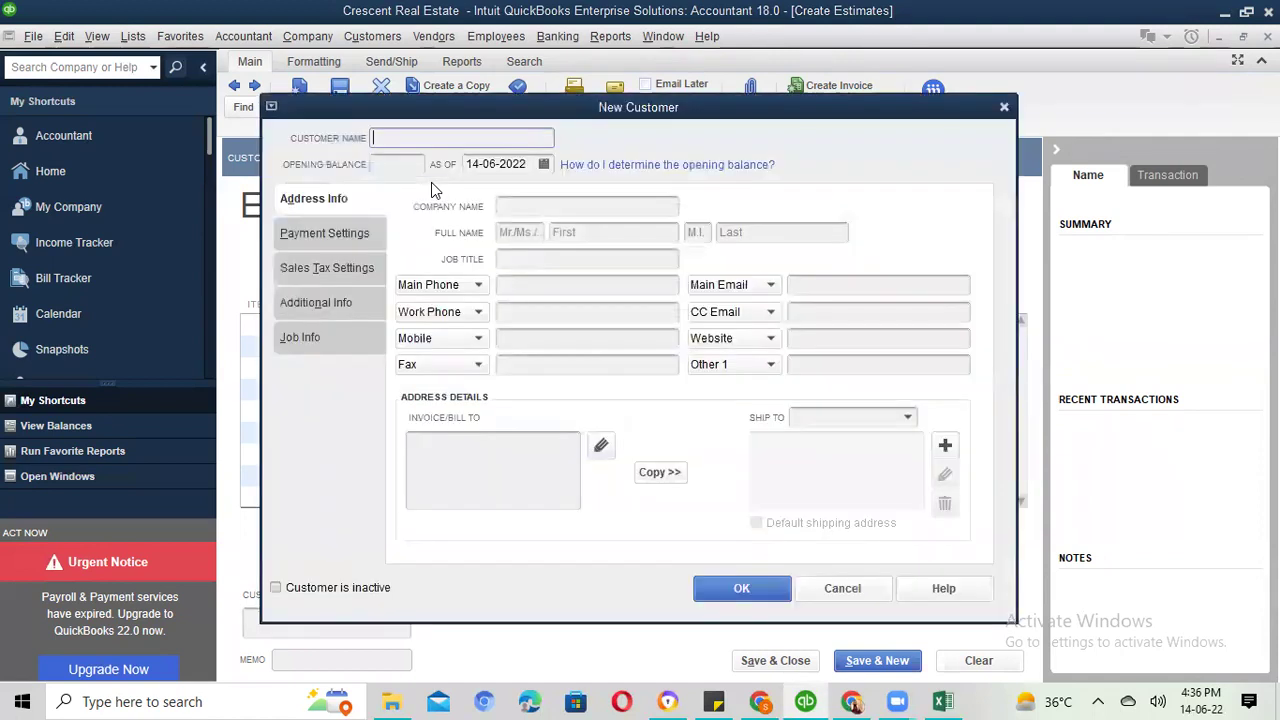
{"action": "type", "text": "Aliyan"}
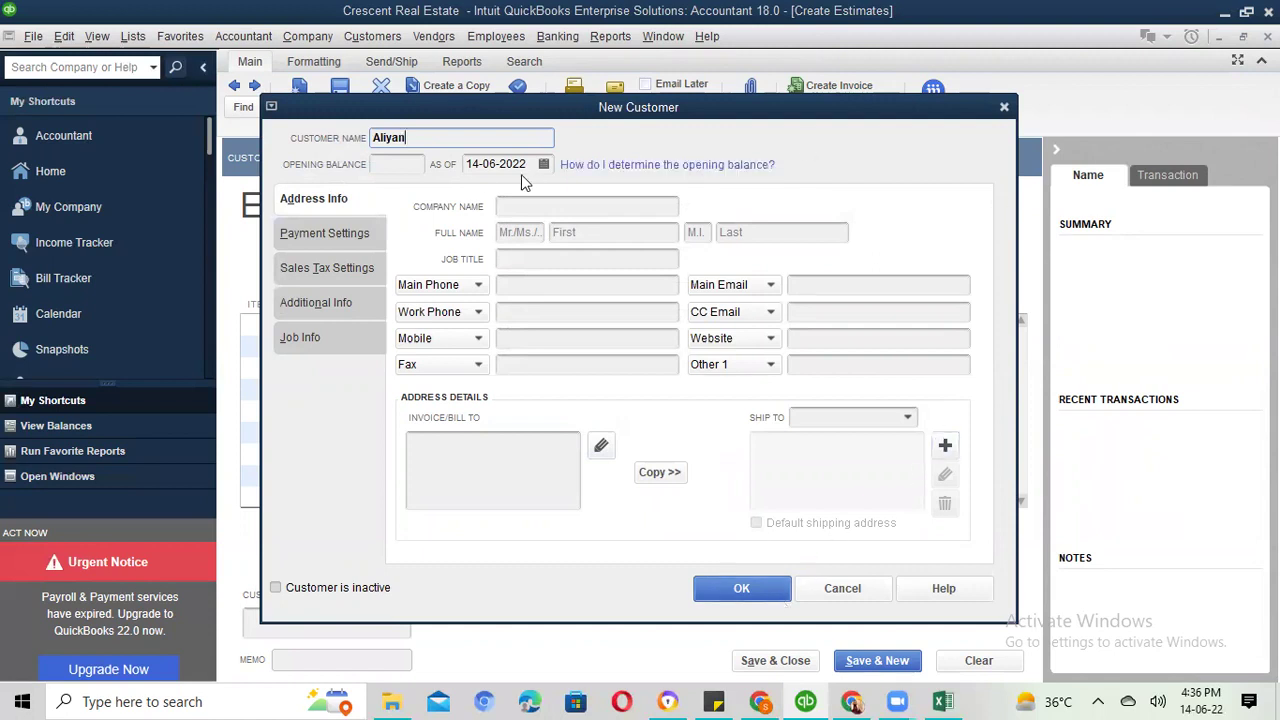
{"action": "left_click", "coordinate": [763, 589]}
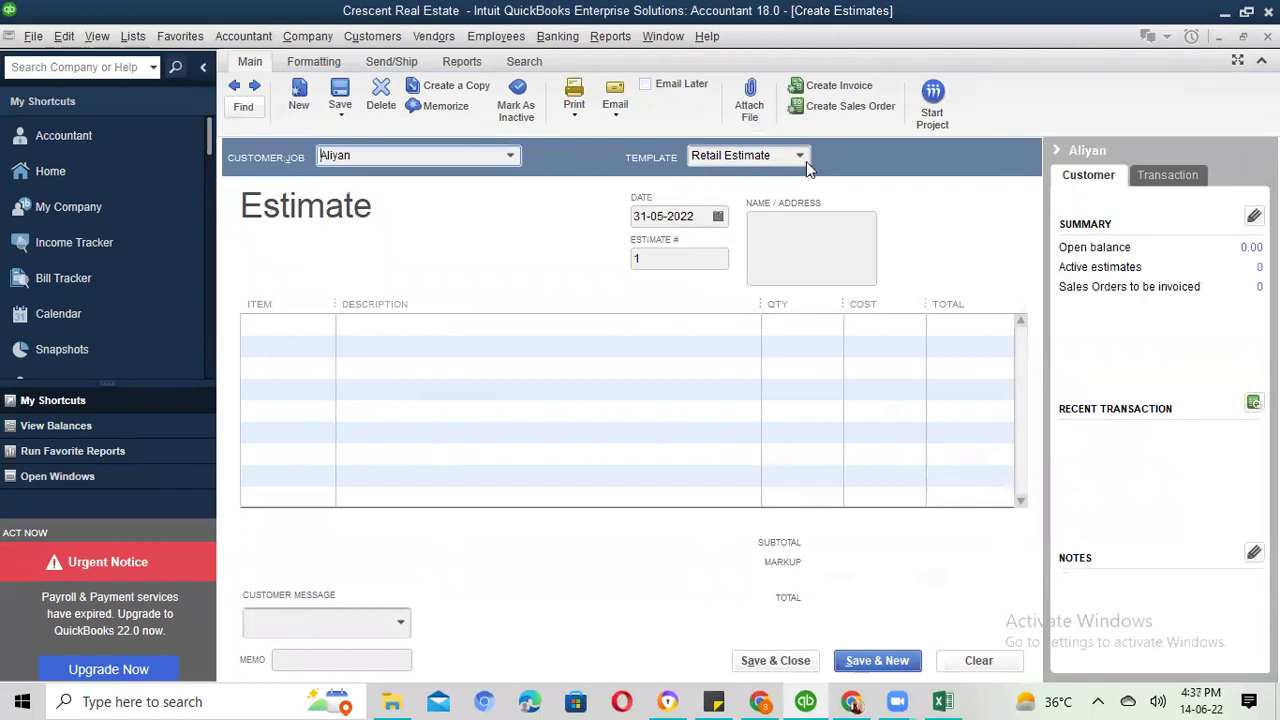
- Begin adding a new item of type Service from the first line of the estimate
{"action": "left_click", "coordinate": [779, 225]}
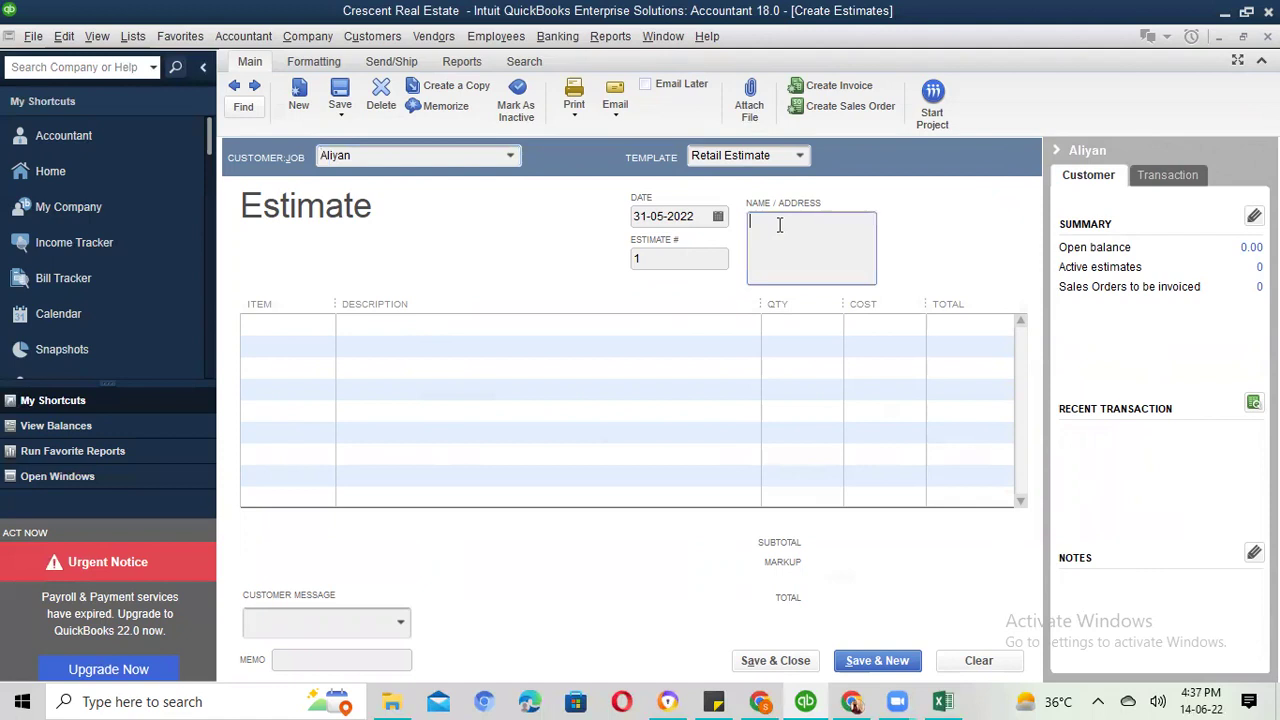
{"action": "left_click", "coordinate": [283, 321]}
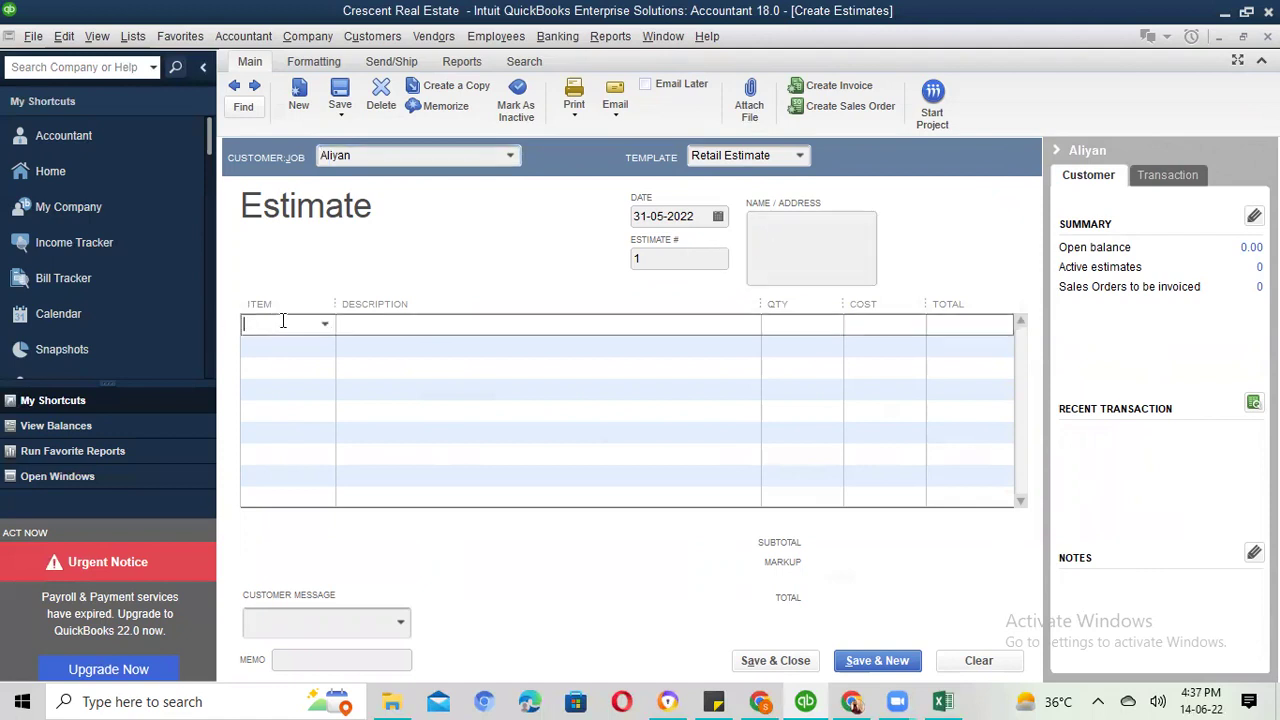
{"action": "left_click", "coordinate": [325, 324]}
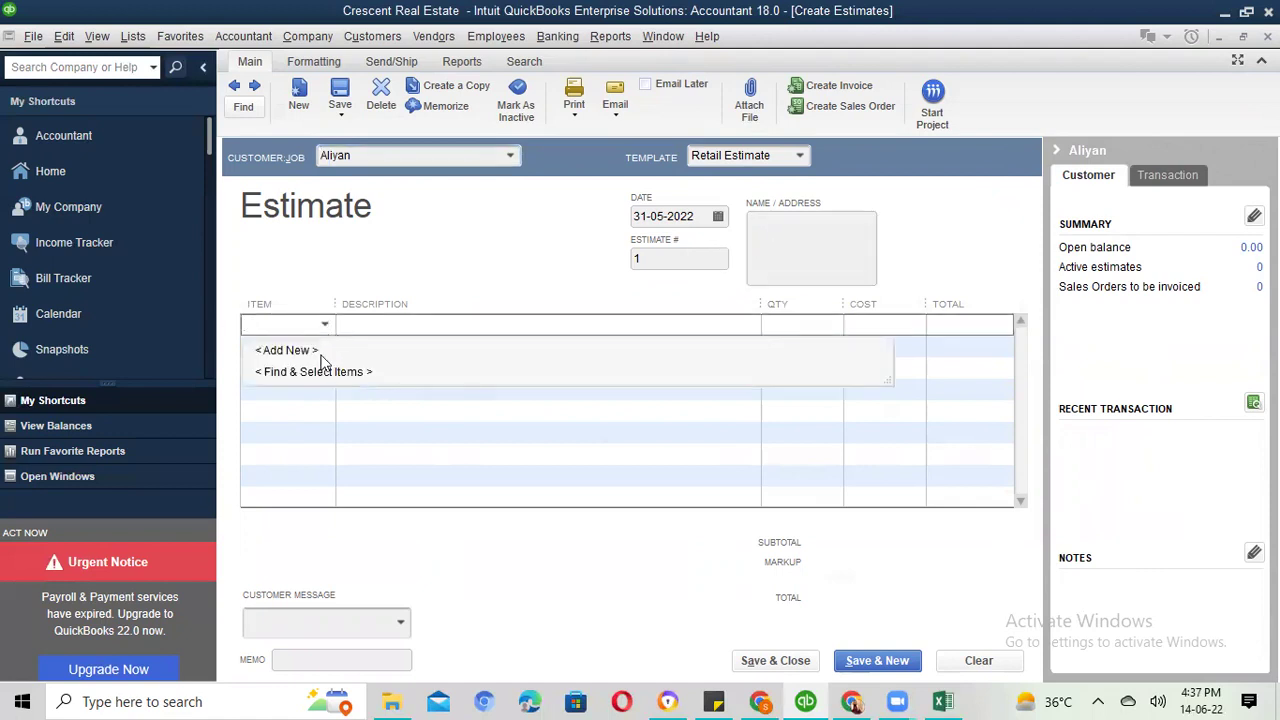
{"action": "key", "text": "Escape"}
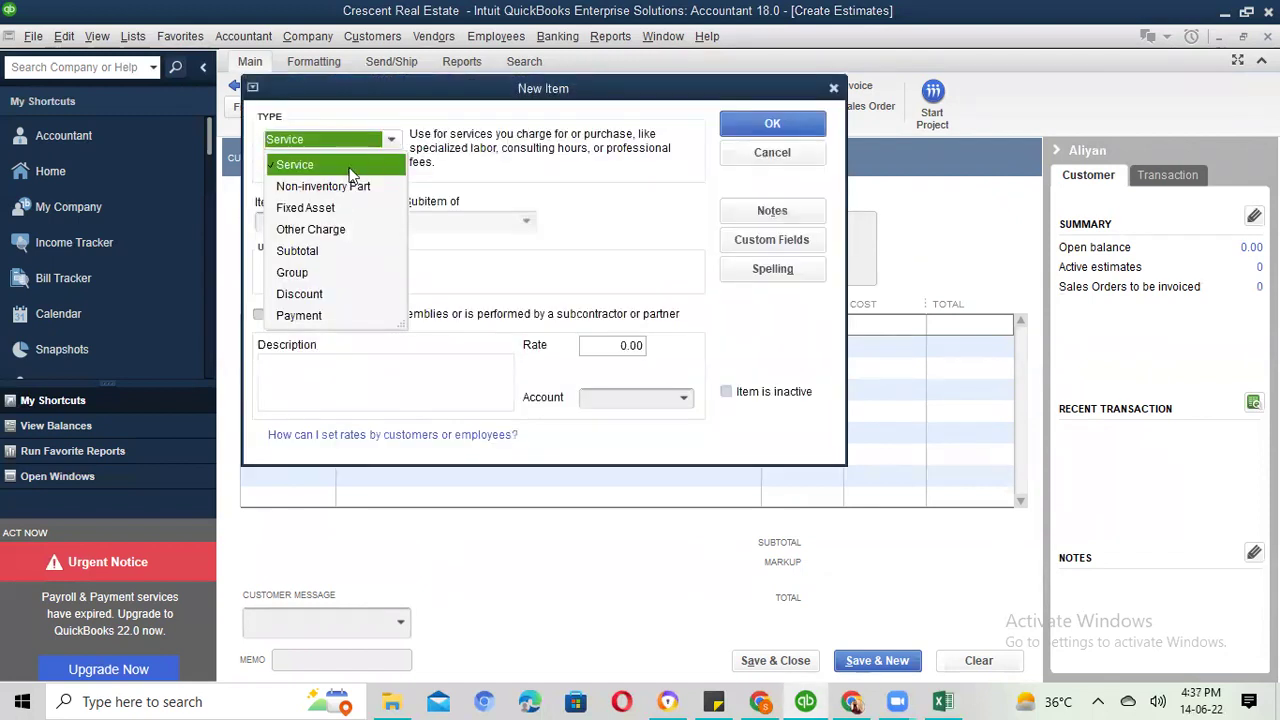
{"action": "left_click", "coordinate": [350, 167]}
{"action": "left_click", "coordinate": [352, 224]}
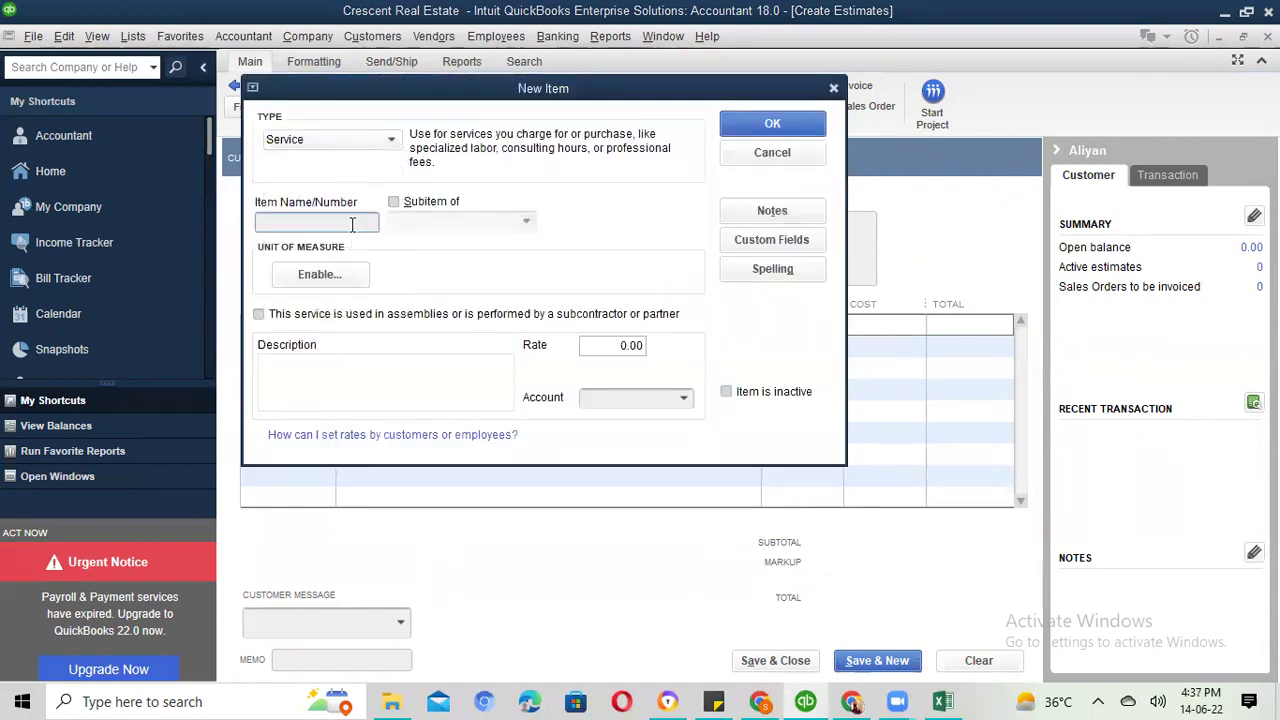
{"action": "type", "text": "B"}
{"action": "key", "text": "BackSpace"}
{"action": "type", "text": "Ren"}
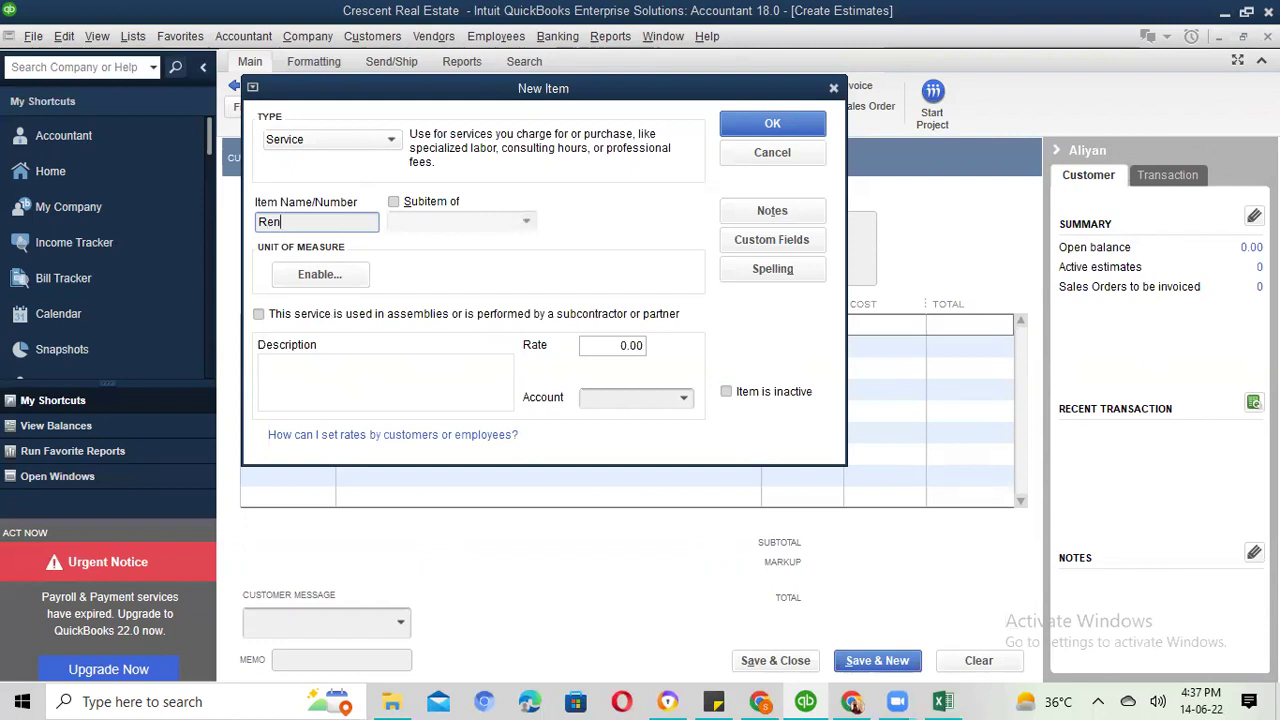
{"action": "type", "text": "tal Arra"}
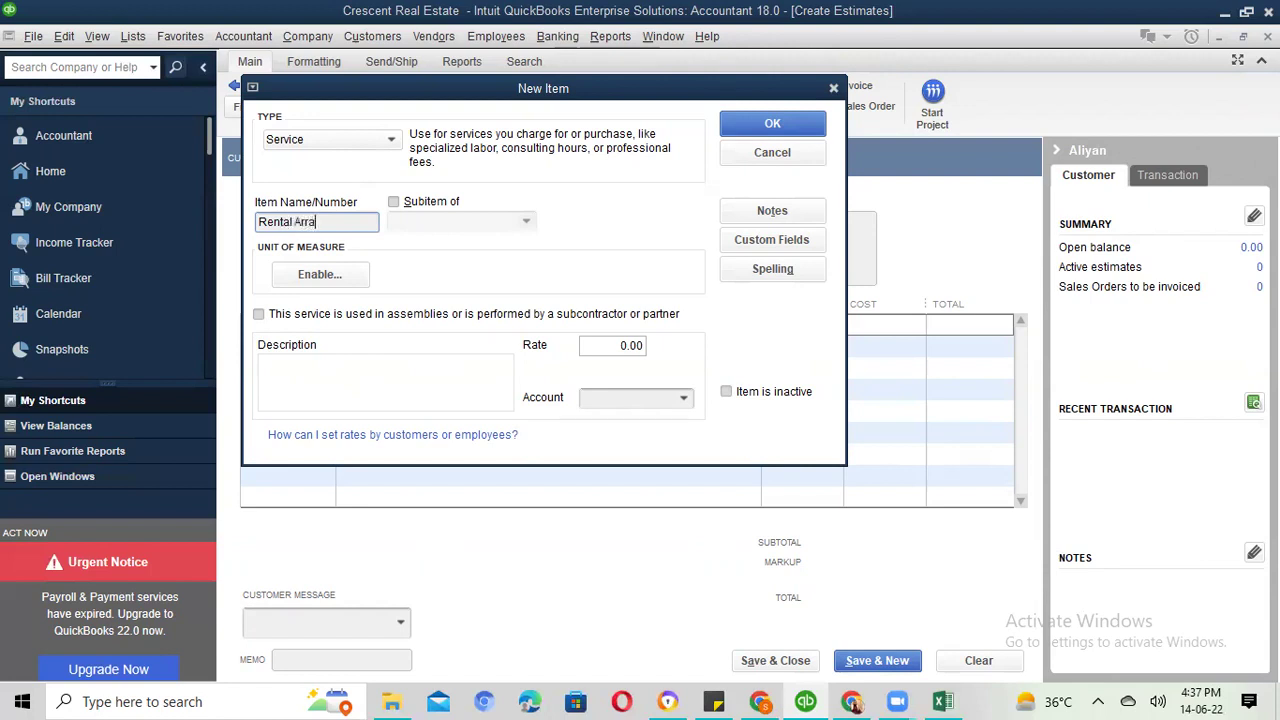
{"action": "type", "text": "ngmenty"}
{"action": "key", "text": "BackSpace"}
{"action": "key", "text": "BackSpace"}
{"action": "key", "text": "BackSpace"}
{"action": "key", "text": "BackSpace"}
{"action": "key", "text": "BackSpace"}
{"action": "key", "text": "BackSpace"}
{"action": "key", "text": "BackSpace"}
{"action": "key", "text": "BackSpace"}
{"action": "key", "text": "BackSpace"}
{"action": "key", "text": "BackSpace"}
{"action": "key", "text": "BackSpace"}
{"action": "key", "text": "BackSpace"}
{"action": "key", "text": "BackSpace"}
{"action": "key", "text": "BackSpace"}
{"action": "key", "text": "BackSpace"}
{"action": "key", "text": "BackSpace"}
{"action": "key", "text": "BackSpace"}
{"action": "key", "text": "BackSpace"}
- Name the new service item Commission Fee and set its rate to 50,000
{"action": "type", "text": "Commission Fee"}
{"action": "key", "text": "Tab"}
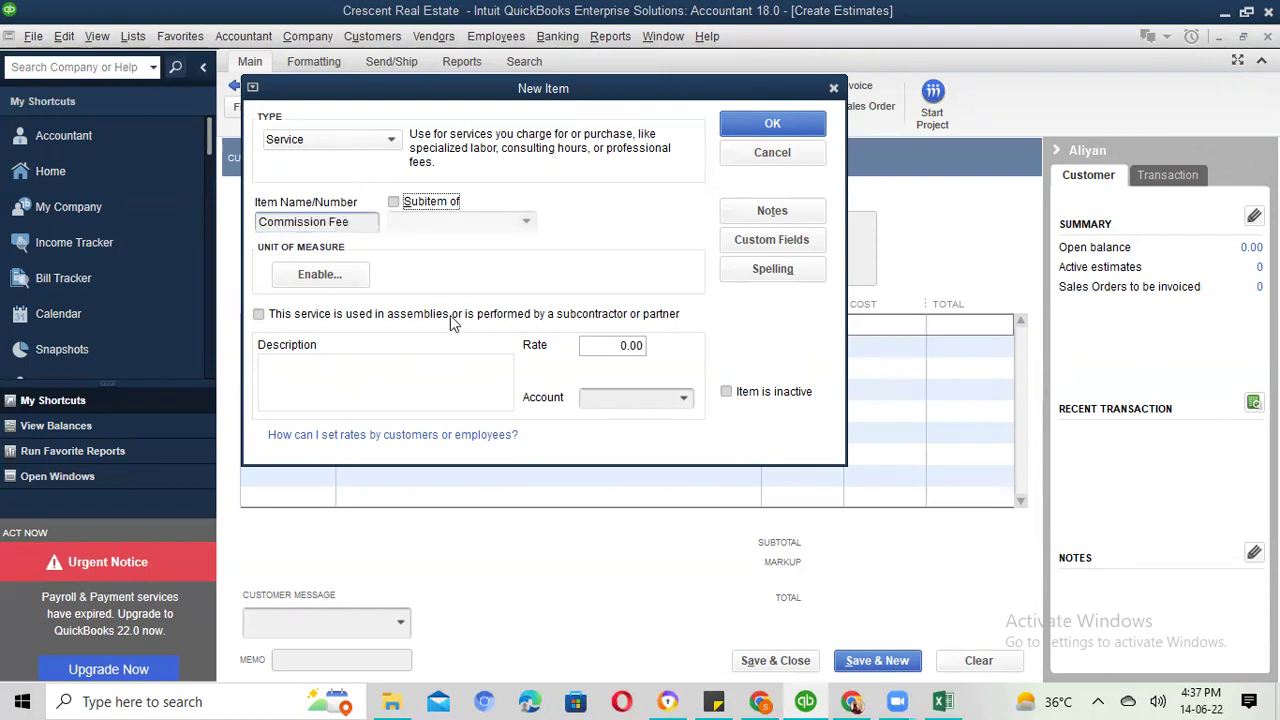
{"action": "key", "text": "Tab"}
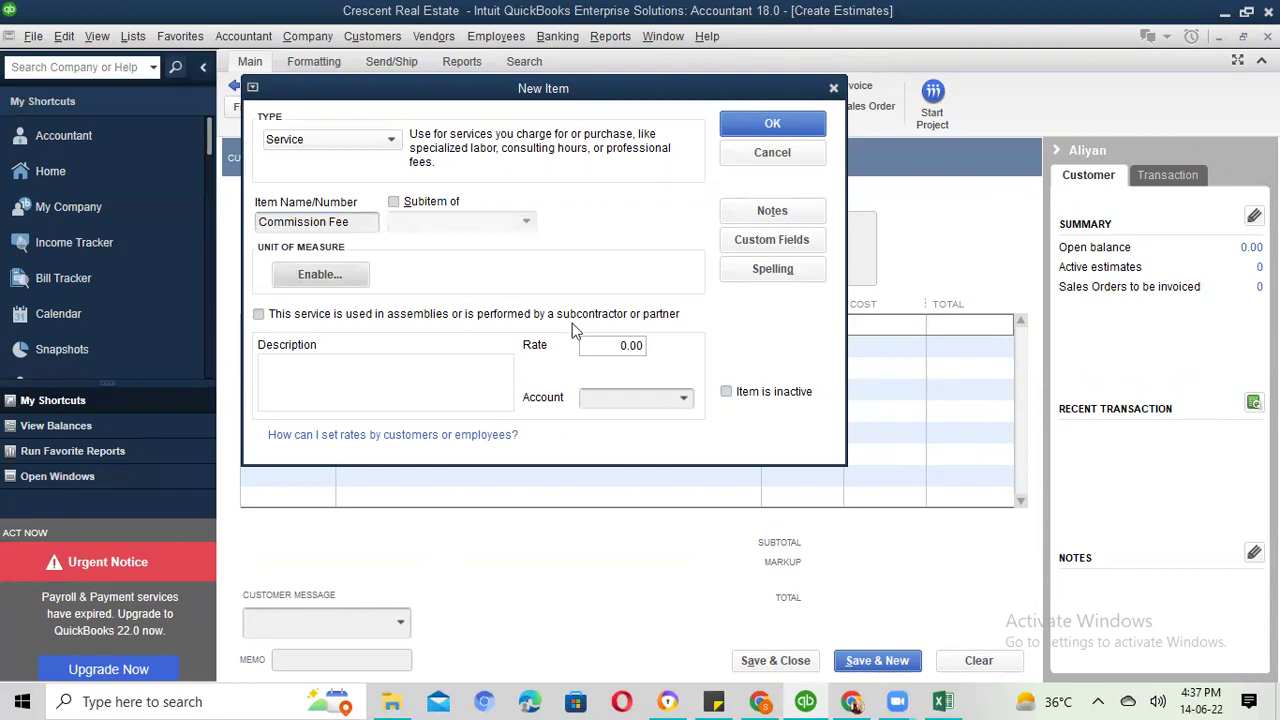
{"action": "left_click", "coordinate": [595, 344]}
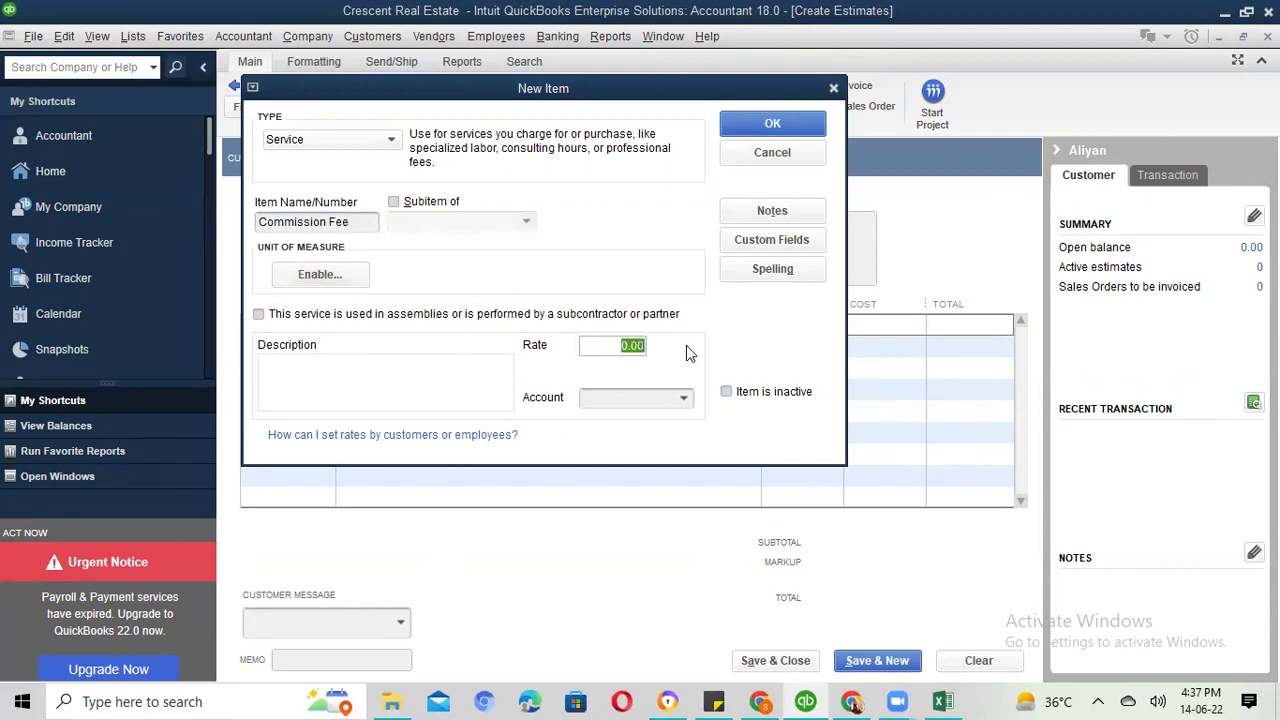
{"action": "type", "text": "50000"}
{"action": "key", "text": "Tab"}
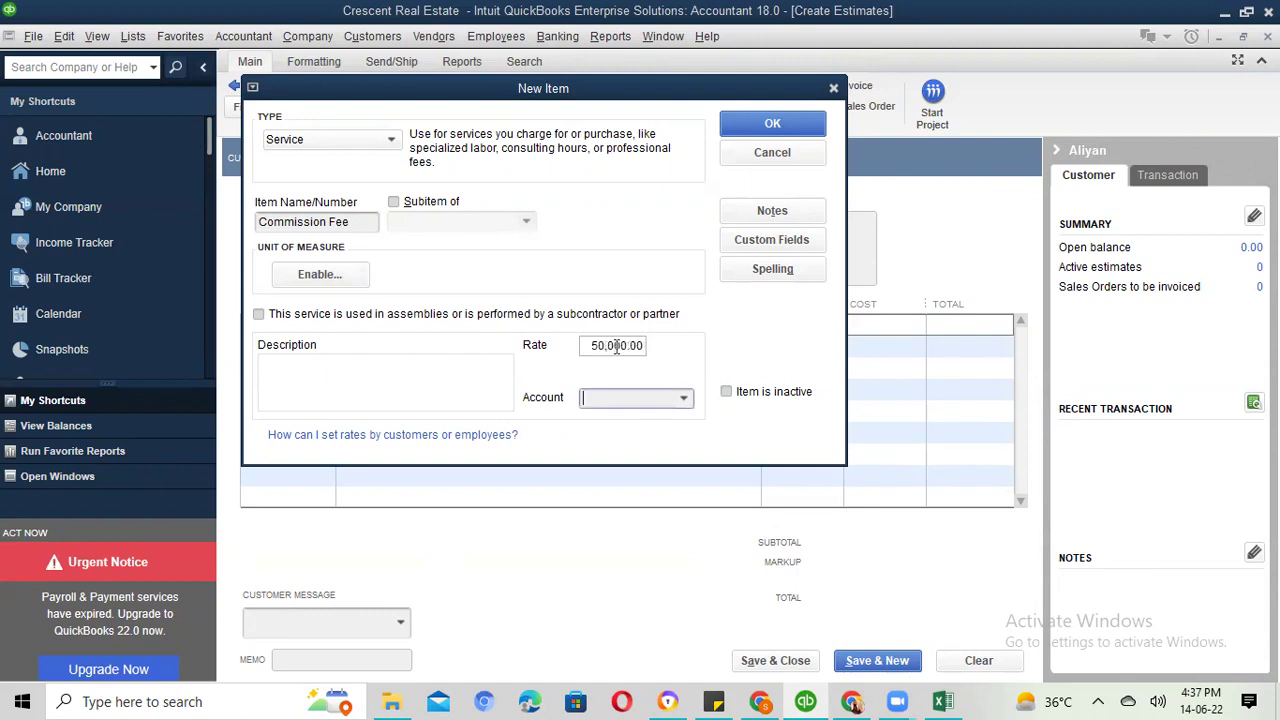
- Assign the Commission Fee item to the Commission Income account and save the item
{"action": "left_click", "coordinate": [680, 400]}
{"action": "left_click", "coordinate": [668, 427]}
{"action": "left_click", "coordinate": [685, 399]}
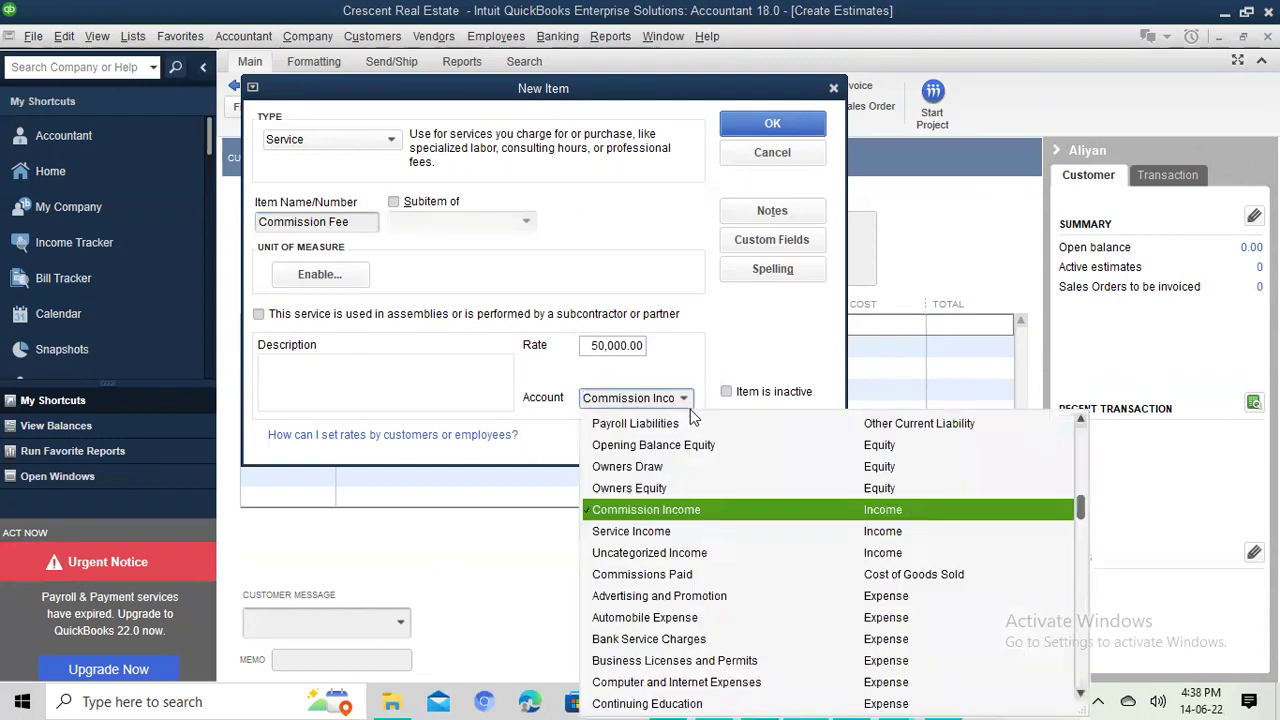
{"action": "left_click", "coordinate": [727, 513]}
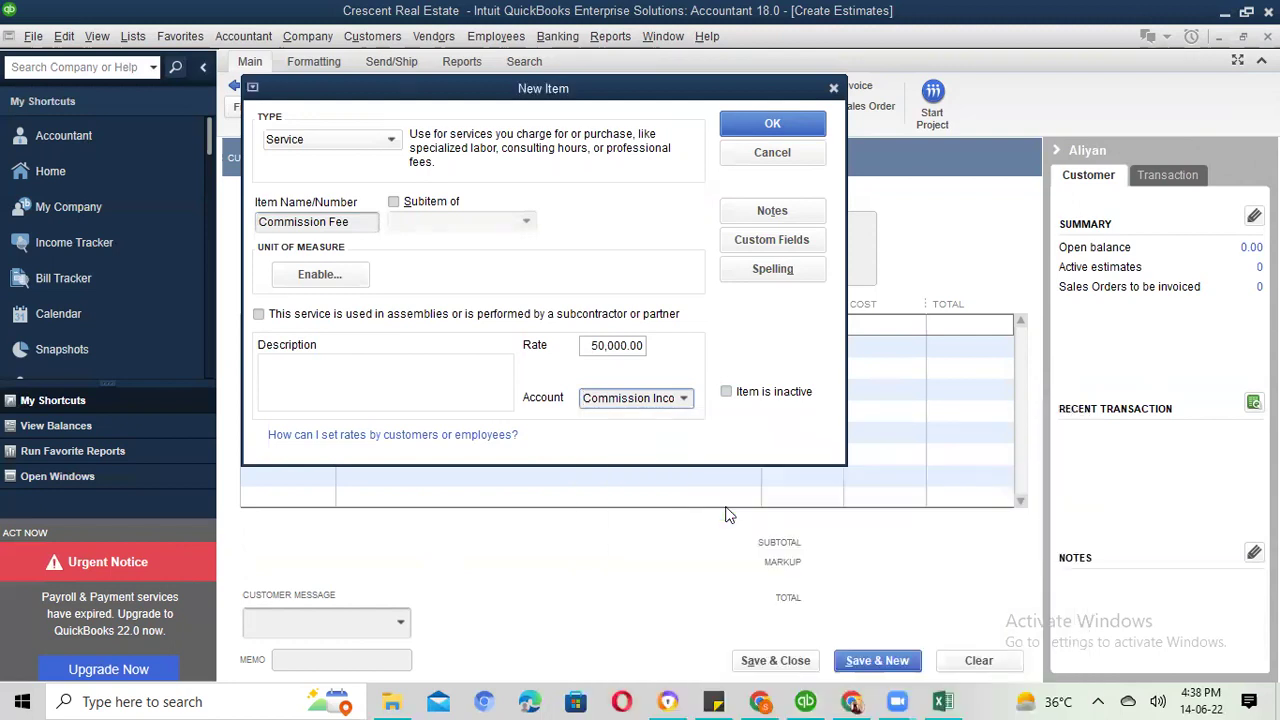
{"action": "left_click", "coordinate": [806, 123]}
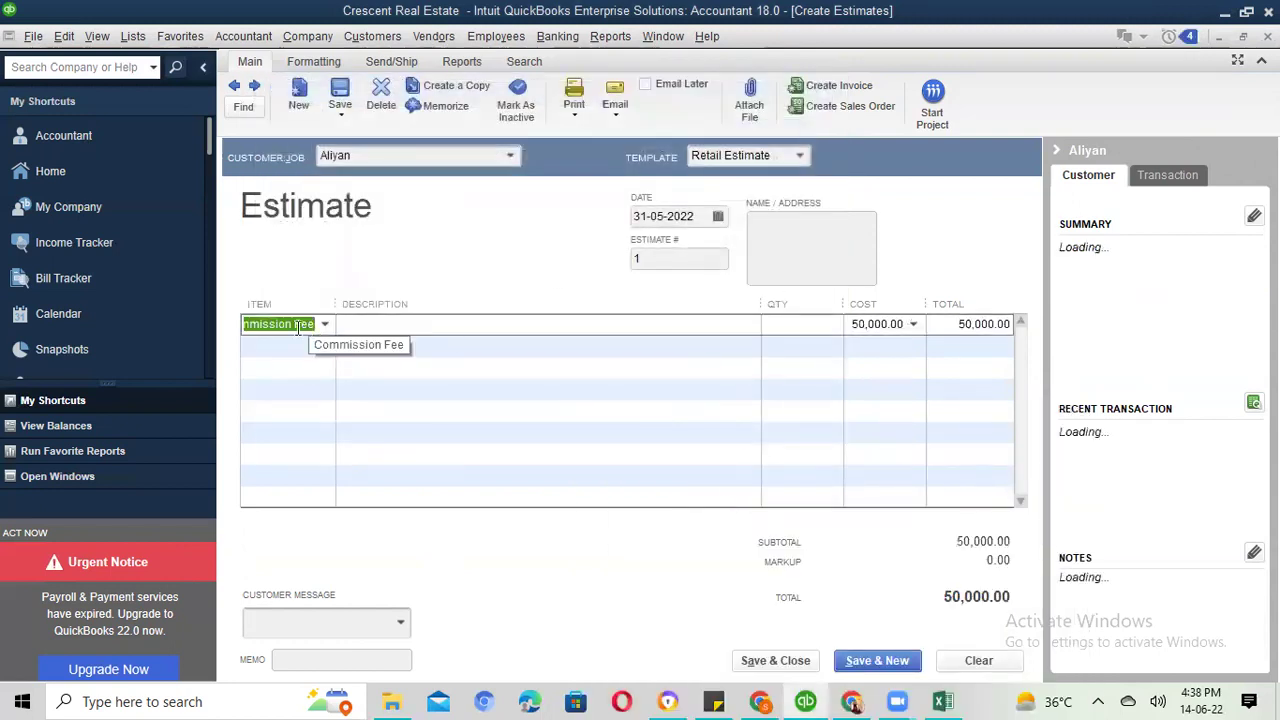
- Widen the estimate's Item column enough to show the full Commission Fee name
{"action": "left_click_drag", "start_coordinate": [336, 305], "coordinate": [367, 305]}
{"action": "left_click", "coordinate": [340, 328]}
{"action": "key", "text": "Tab"}
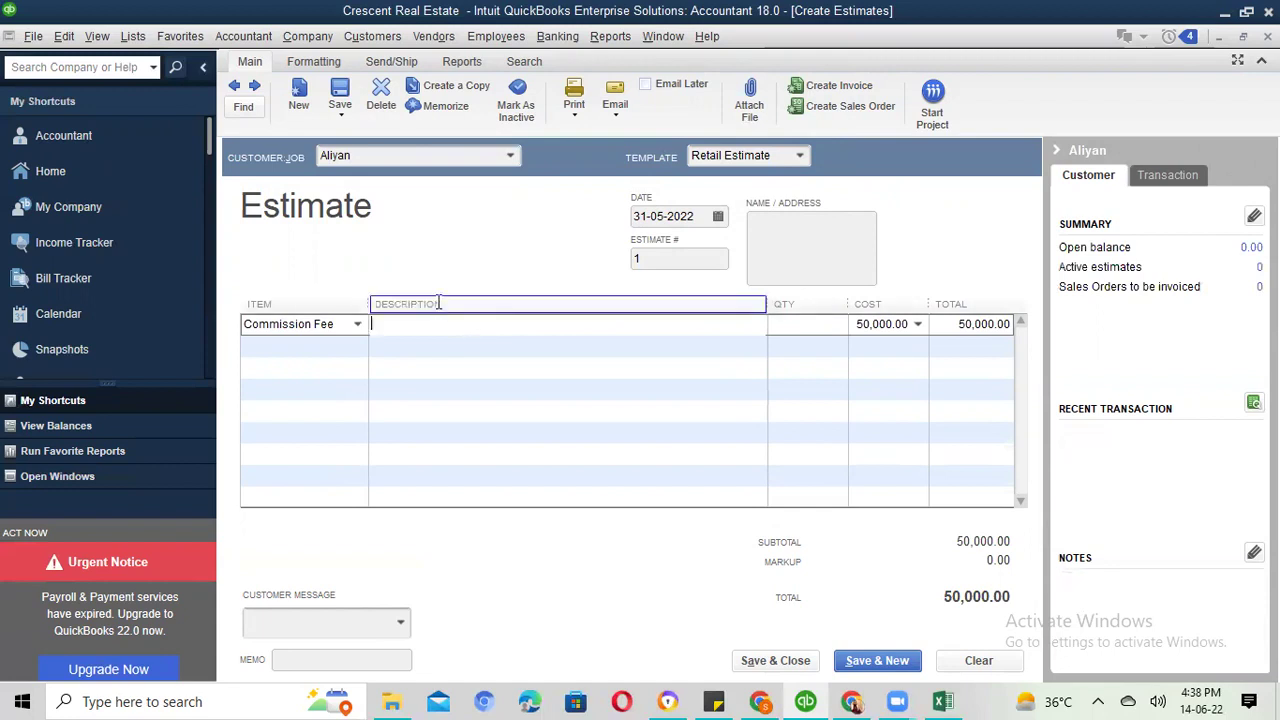
- Describe the Commission Fee line as Rental Agreement with quantity 1 and save the estimate
{"action": "type", "text": "Rental Agreement"}
{"action": "key", "text": "Tab"}
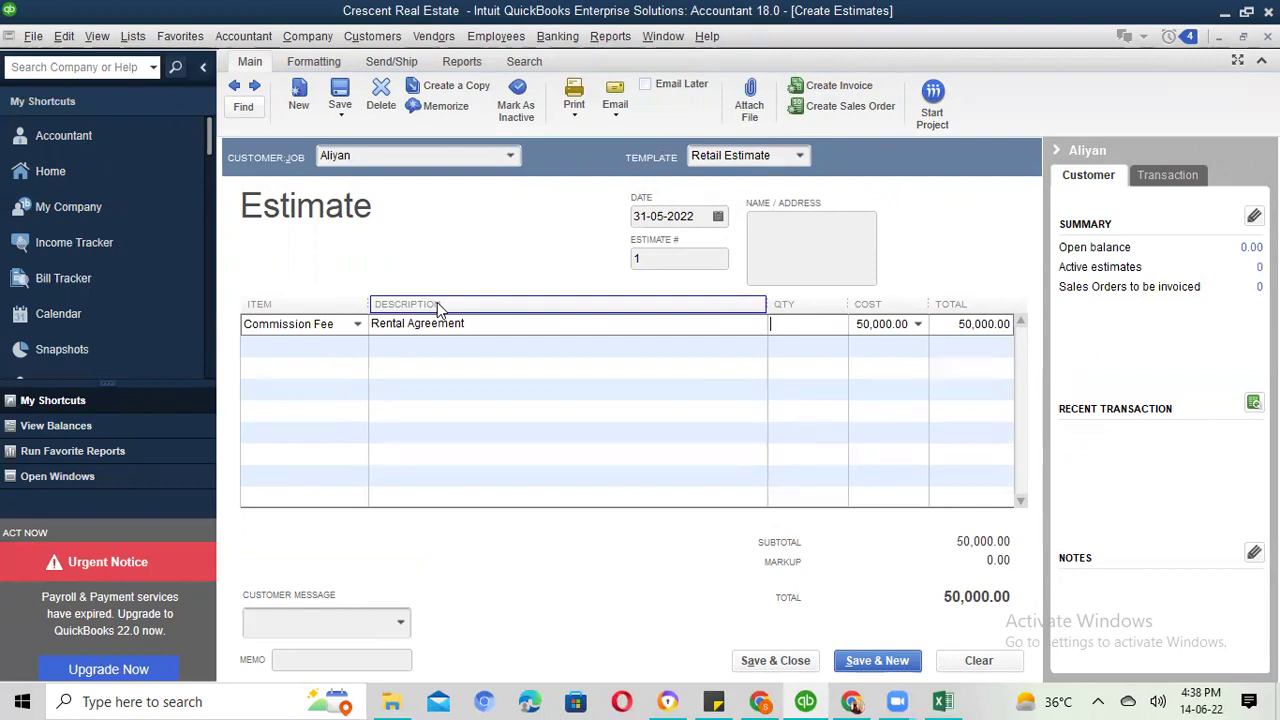
{"action": "type", "text": "1"}
{"action": "key", "text": "Tab"}
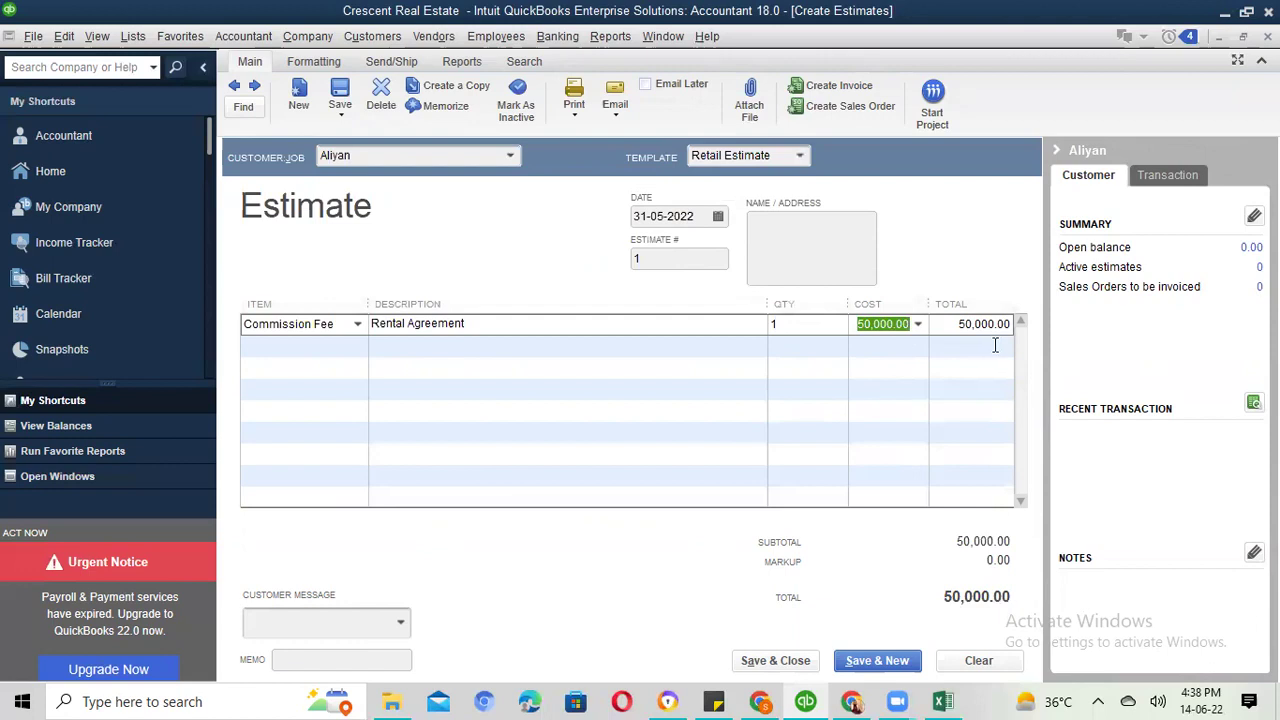
{"action": "left_click", "coordinate": [877, 660]}
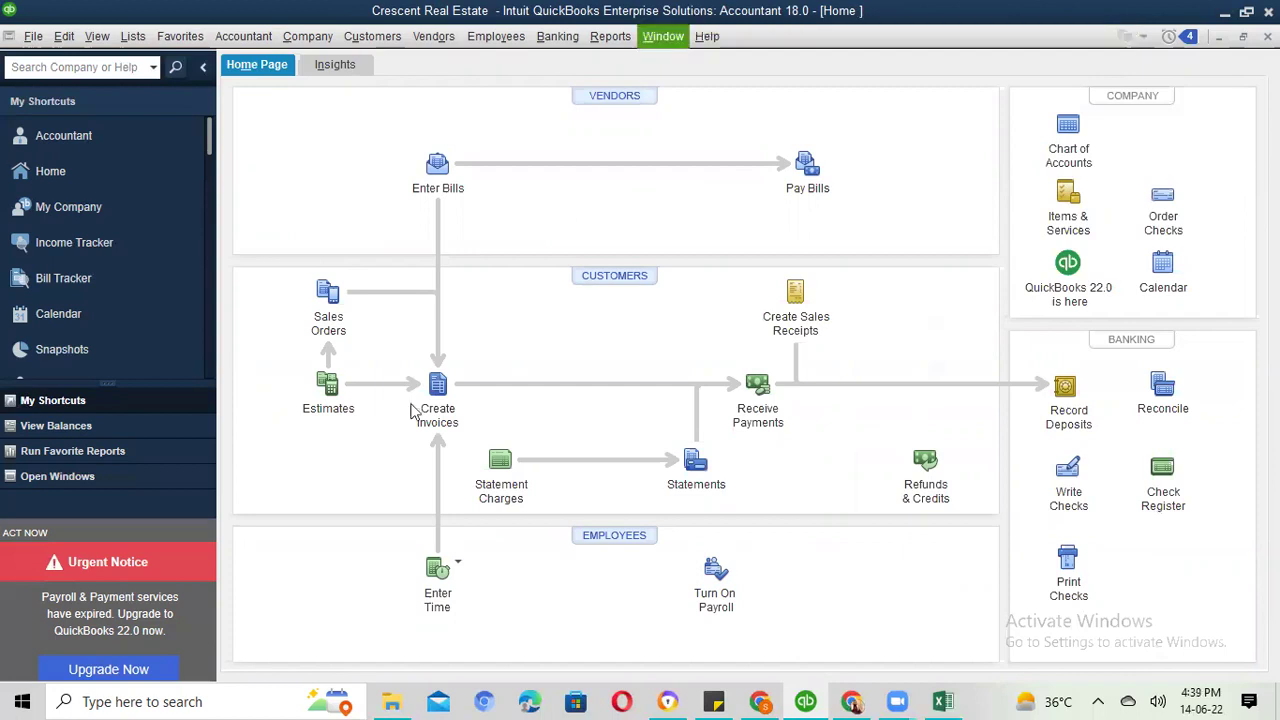
- Reopen the saved estimate 1 and create an invoice from the entire estimate
{"action": "left_click", "coordinate": [341, 400]}
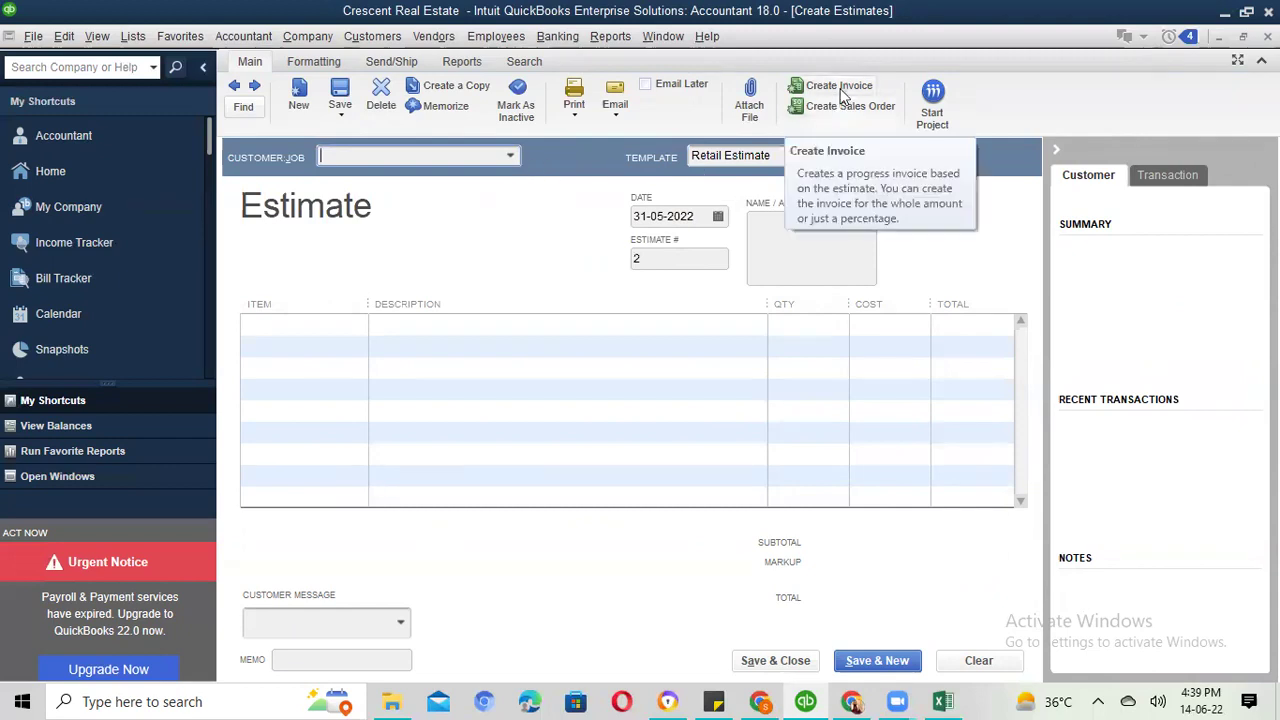
{"action": "left_click", "coordinate": [234, 88]}
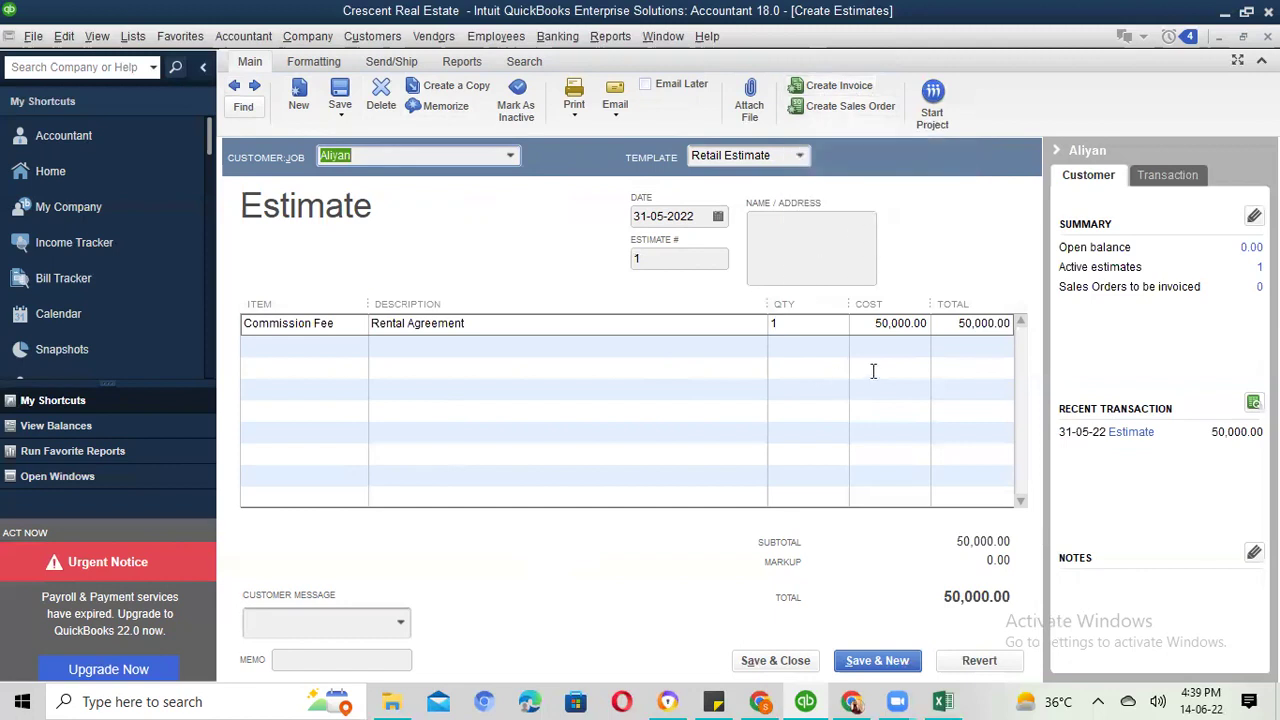
{"action": "left_click", "coordinate": [819, 86]}
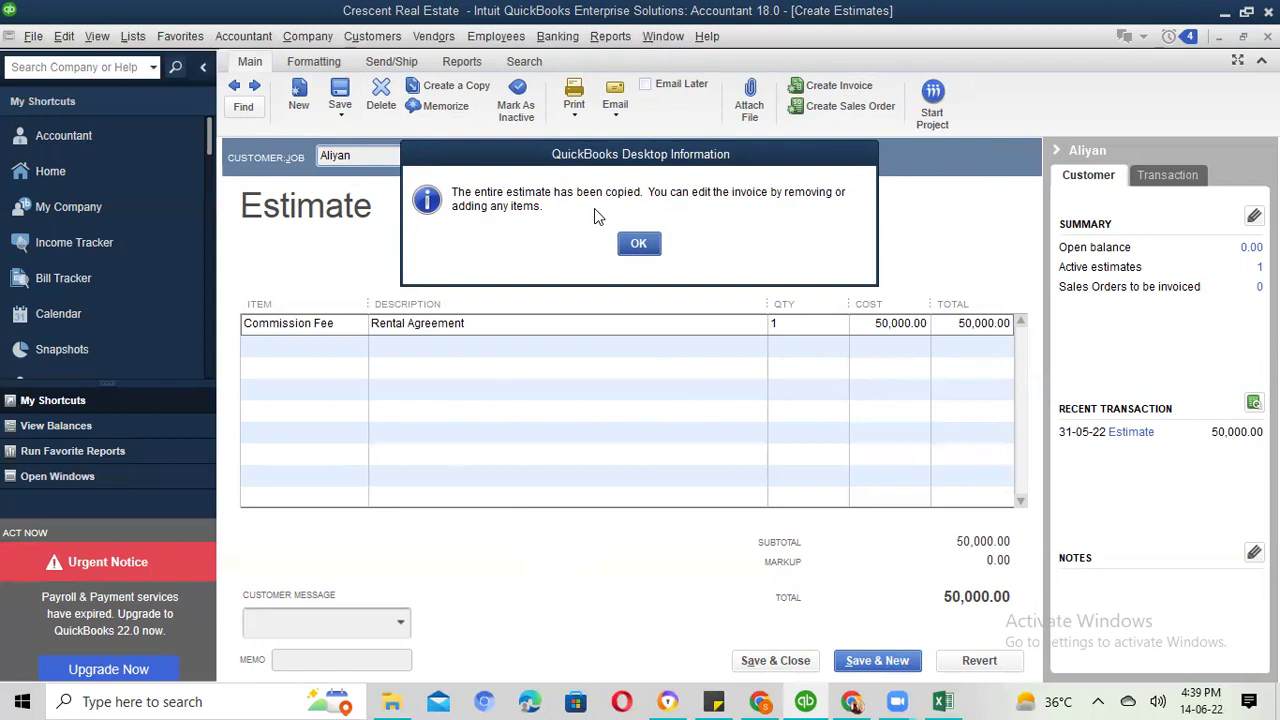
{"action": "left_click", "coordinate": [634, 243]}
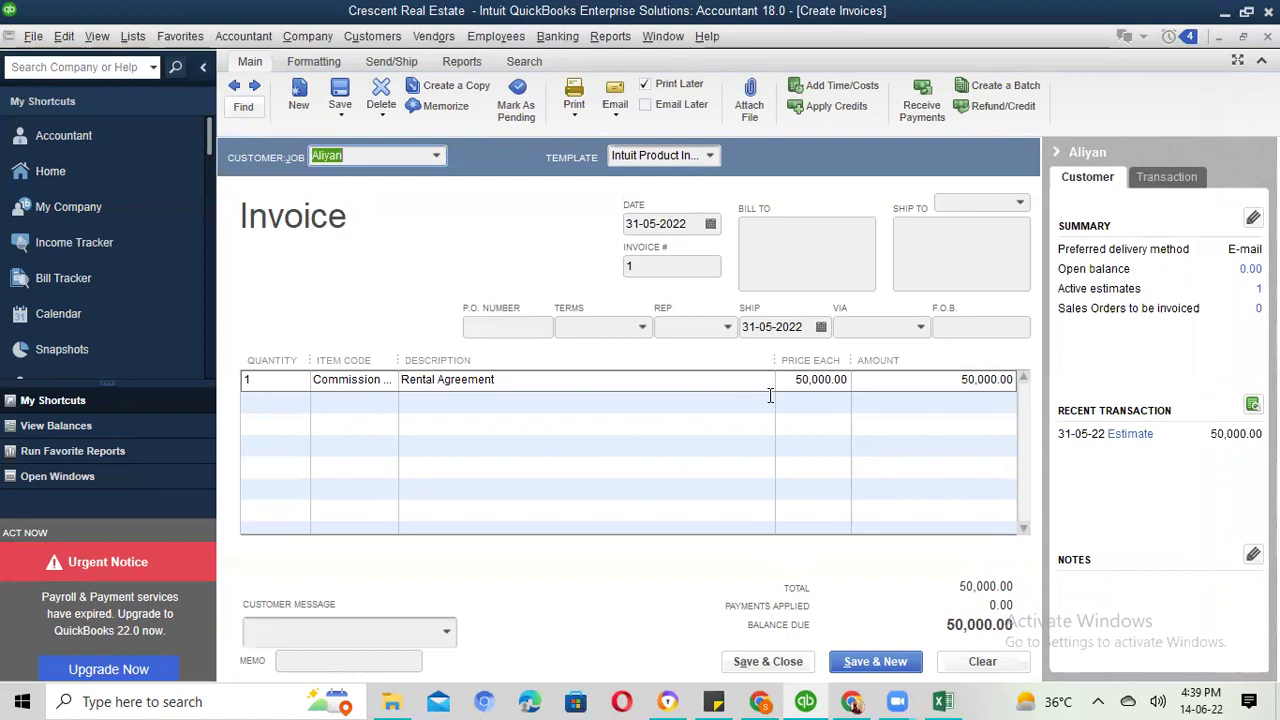
{"action": "left_click", "coordinate": [818, 249]}
{"action": "left_click", "coordinate": [914, 234]}
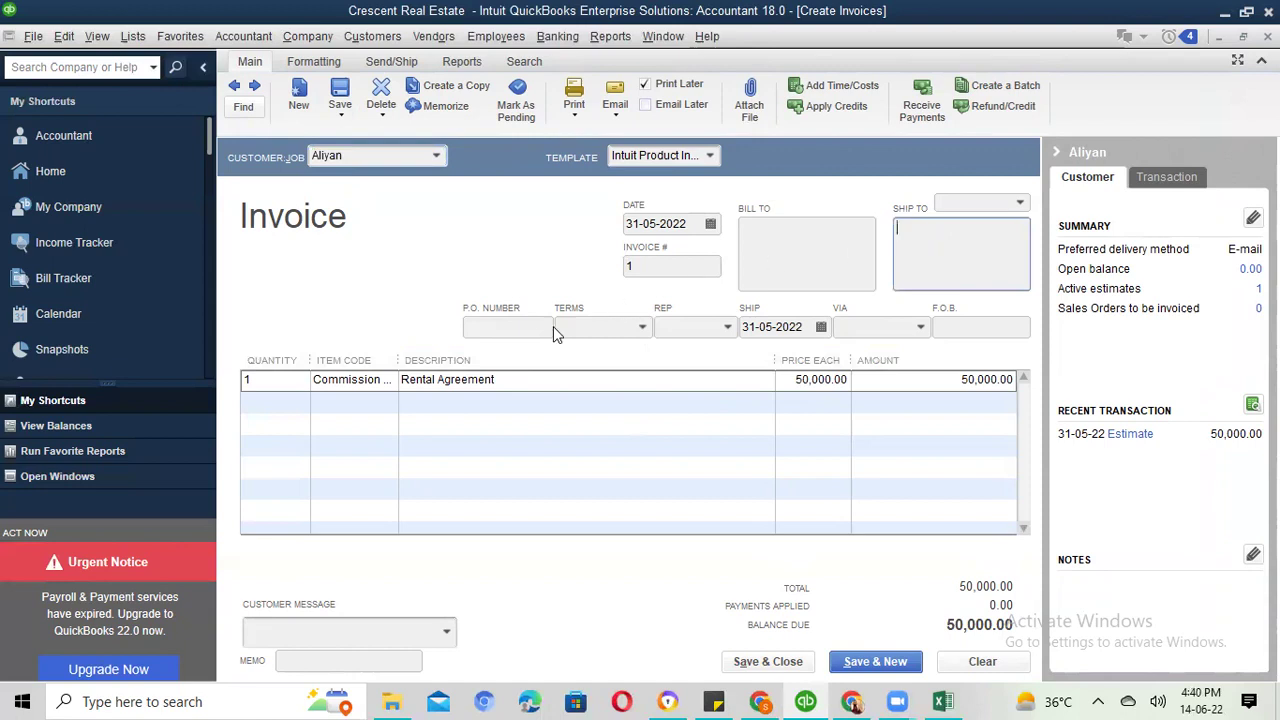
{"action": "left_click", "coordinate": [626, 326]}
{"action": "left_click", "coordinate": [643, 327]}
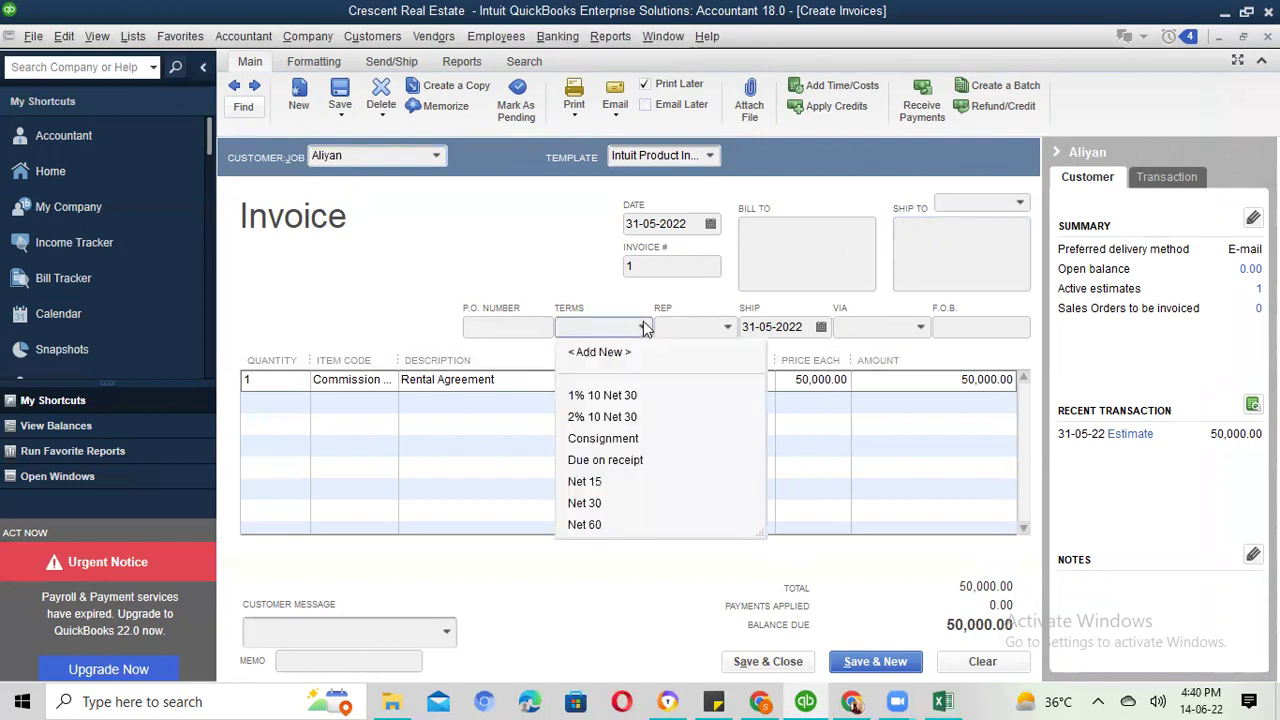
{"action": "left_click", "coordinate": [495, 325]}
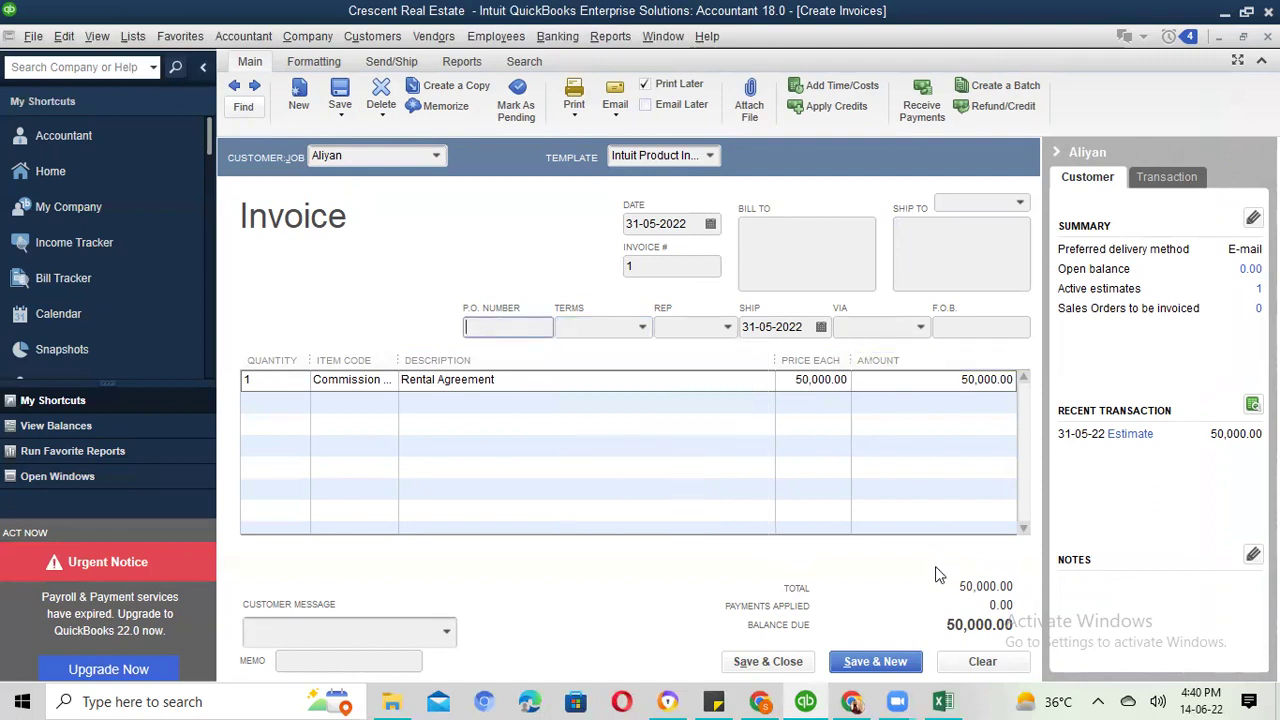
- Save the Commission Fee invoice and close the invoice form
{"action": "left_click", "coordinate": [910, 658]}
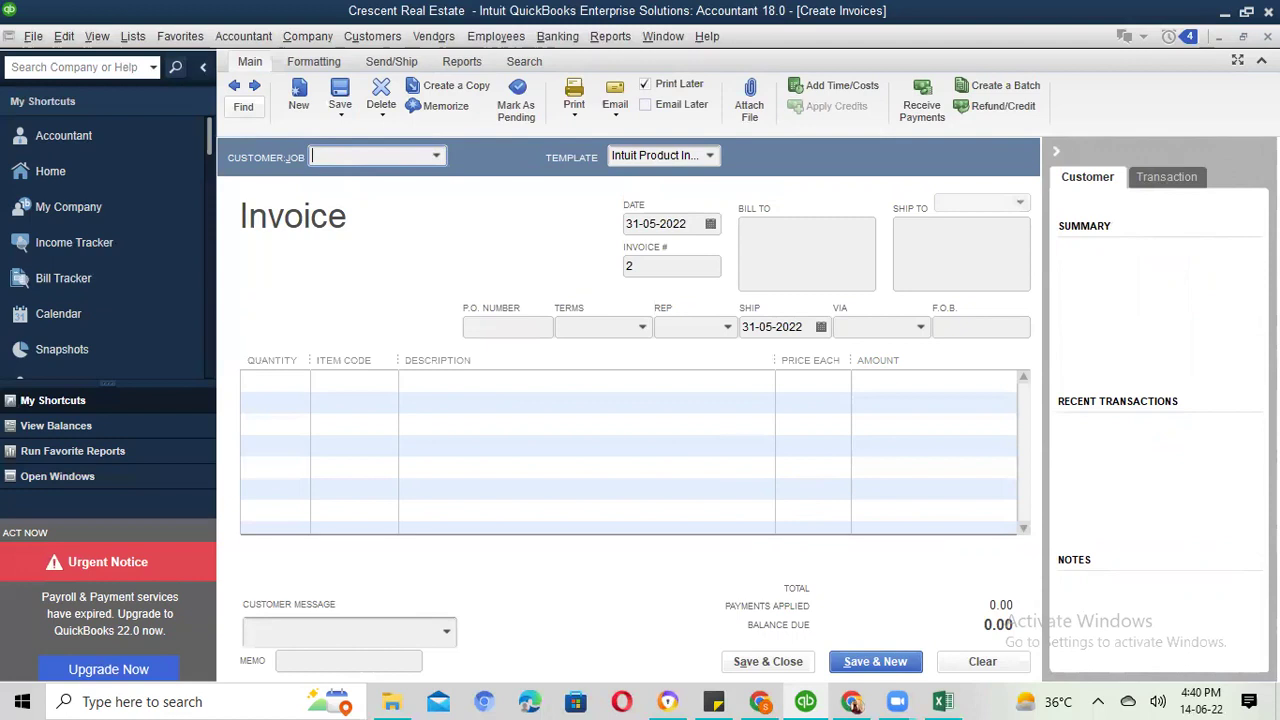
{"action": "key", "text": "Escape"}
- Open the Customer Balance Summary report to check the customer's balance
{"action": "left_click", "coordinate": [630, 45]}
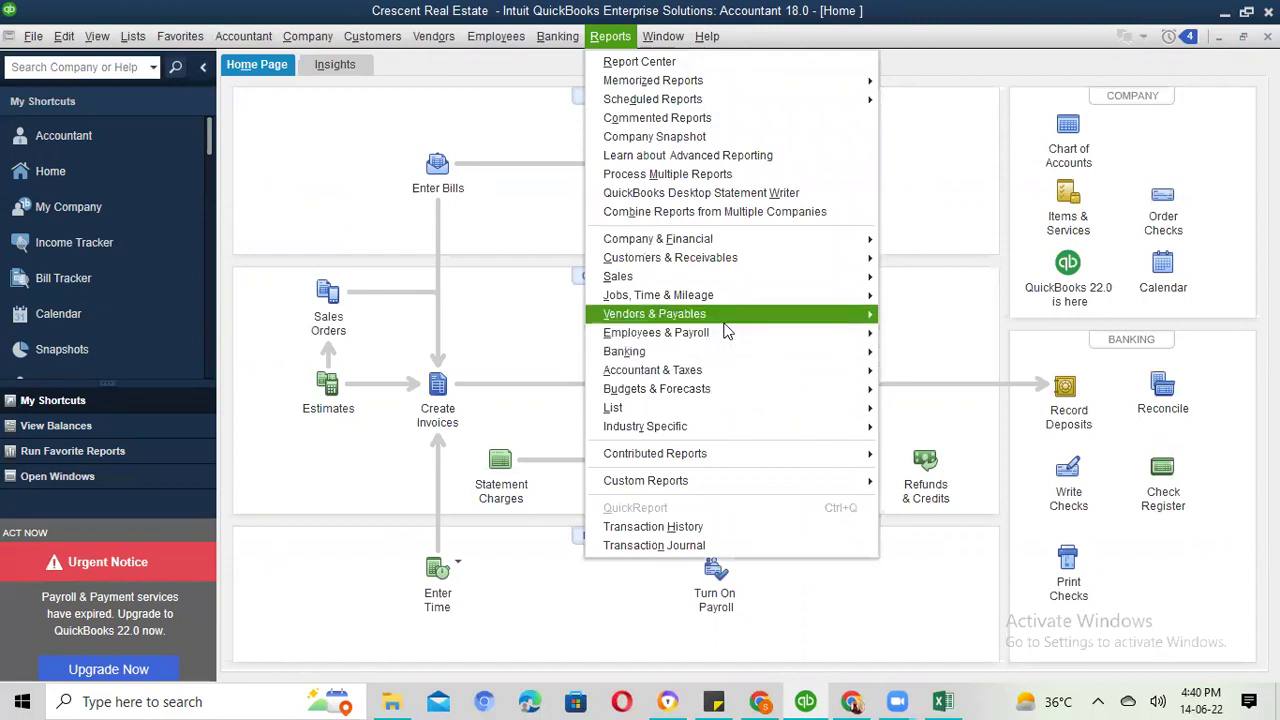
{"action": "mouse_move", "coordinate": [710, 260]}
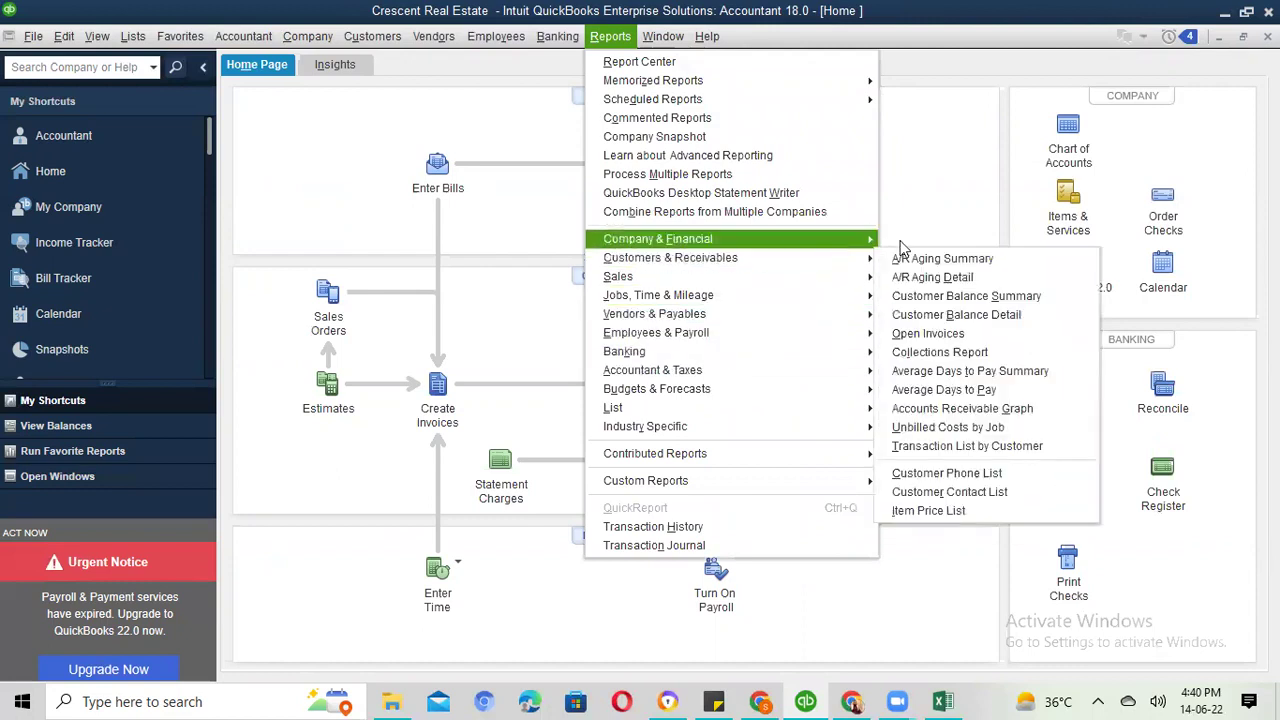
{"action": "left_click", "coordinate": [948, 298]}
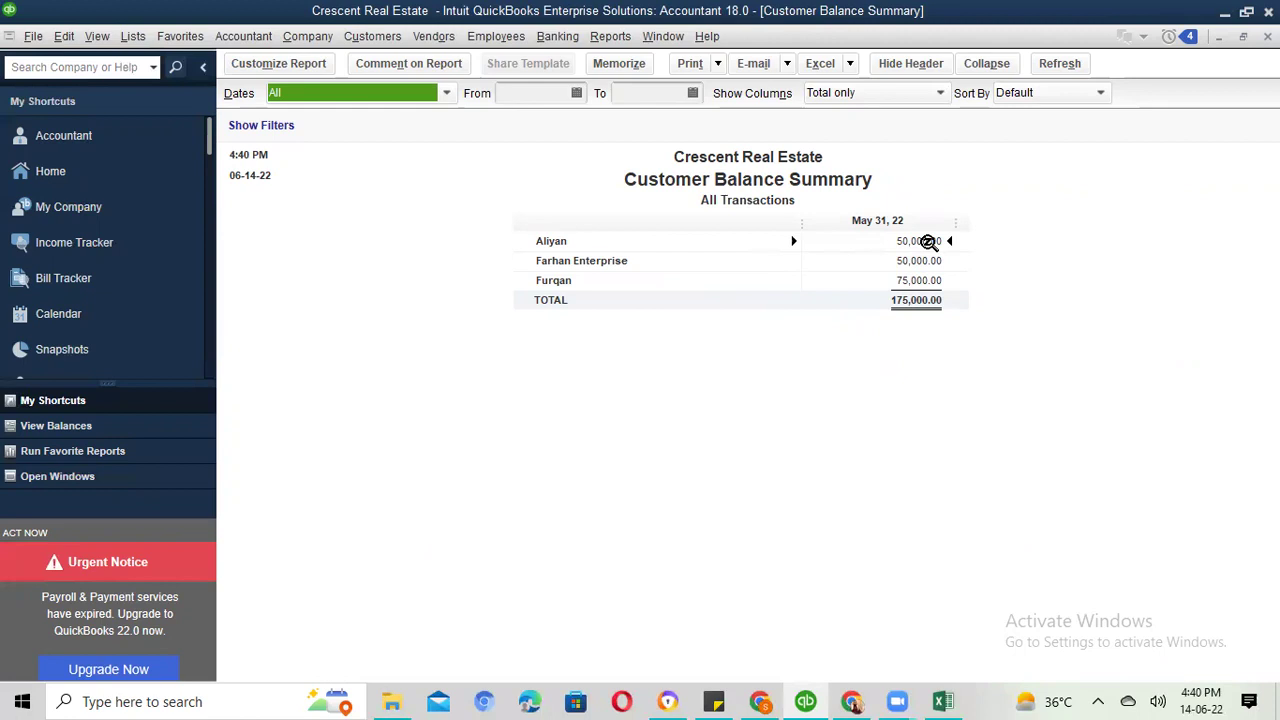
- Open the Profit & Loss Standard report and set its start date to 01-05-2022
{"action": "left_click", "coordinate": [630, 36]}
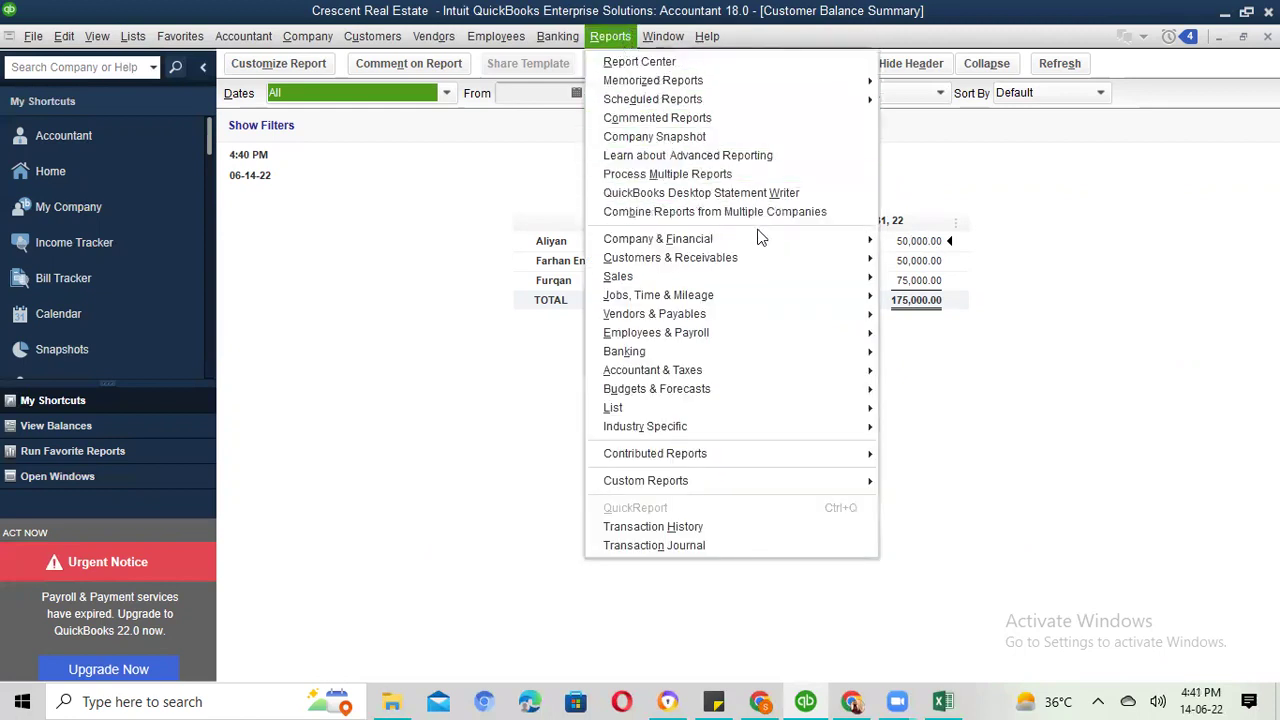
{"action": "mouse_move", "coordinate": [780, 240]}
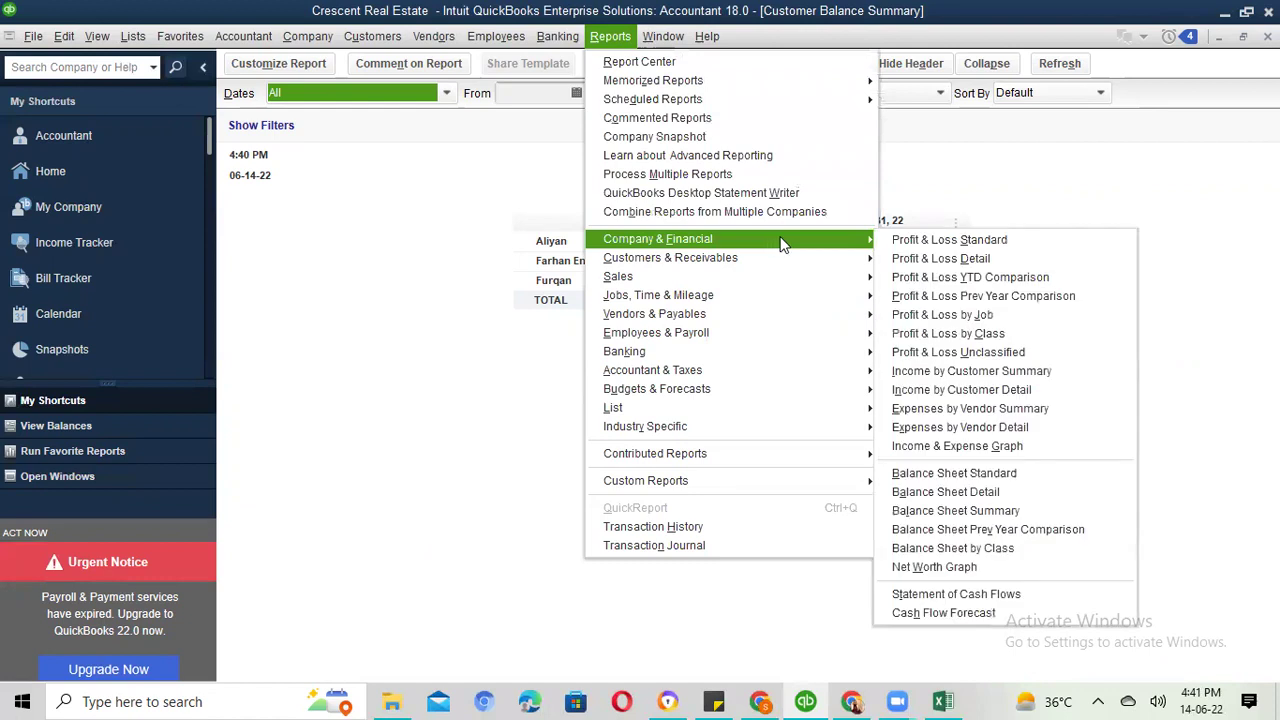
{"action": "left_click", "coordinate": [918, 241]}
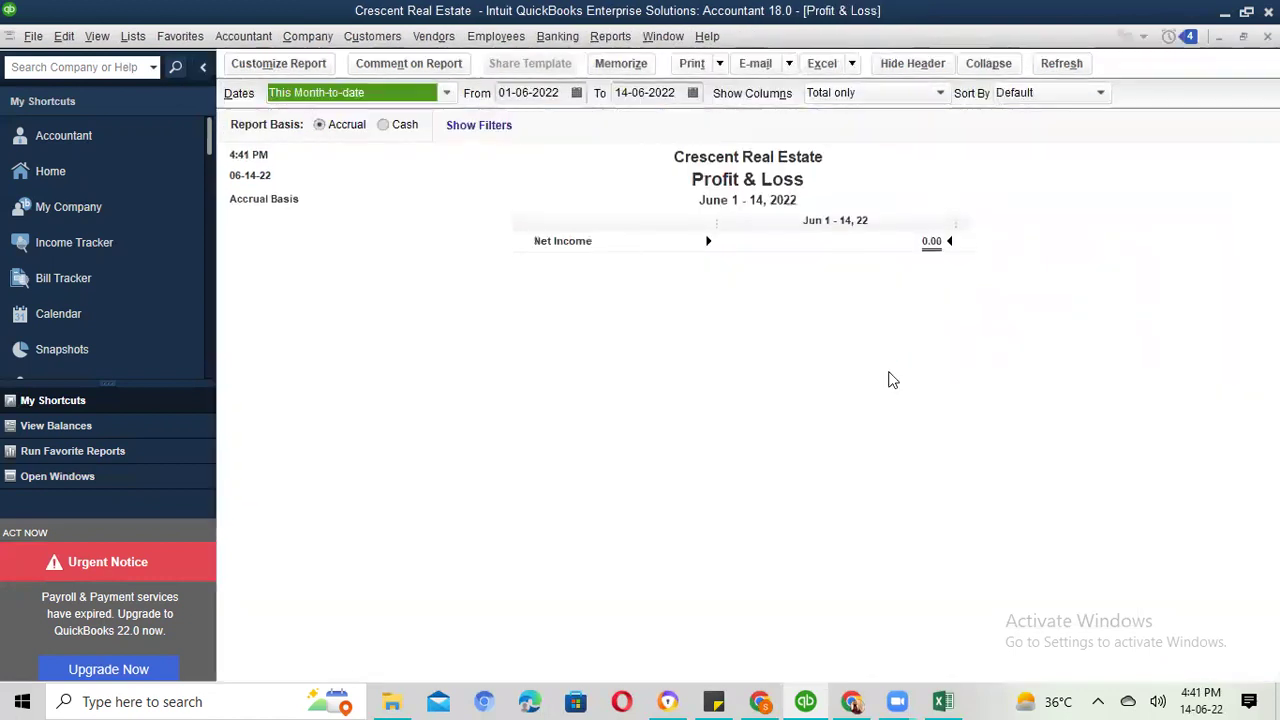
{"action": "left_click", "coordinate": [571, 94]}
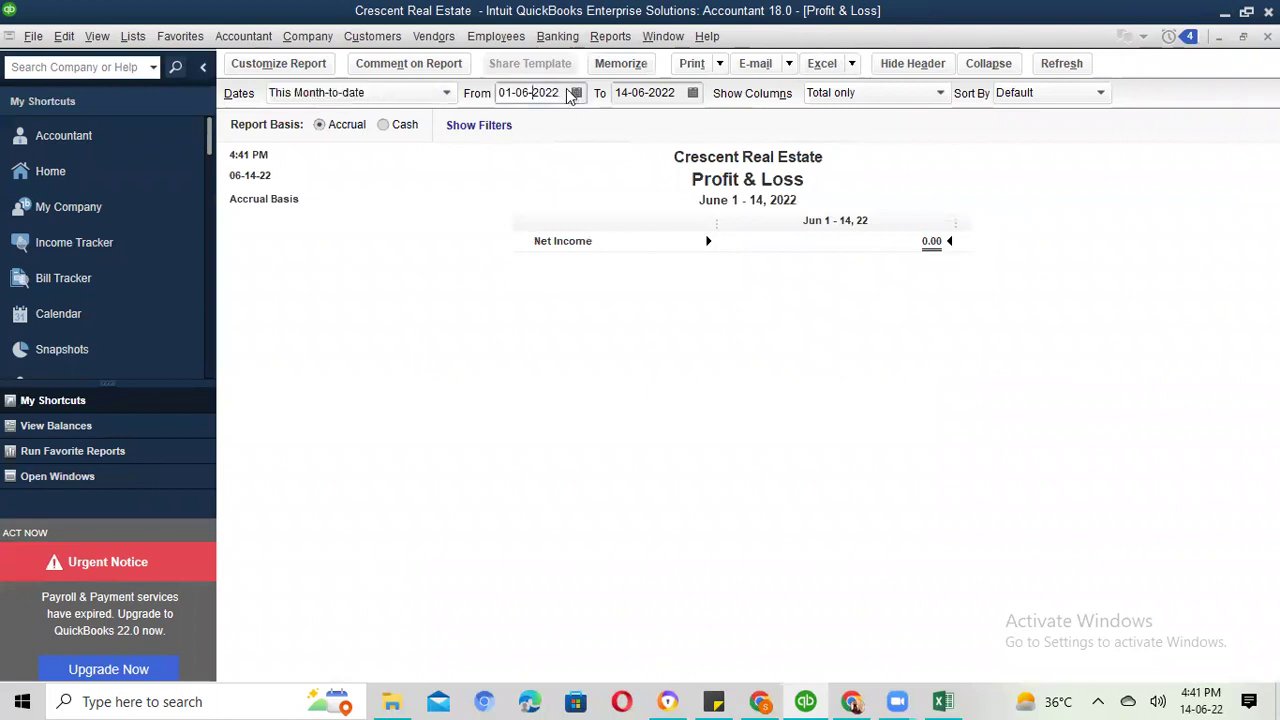
{"action": "key", "text": "BackSpace"}
{"action": "type", "text": "5"}
{"action": "key", "text": "Tab"}
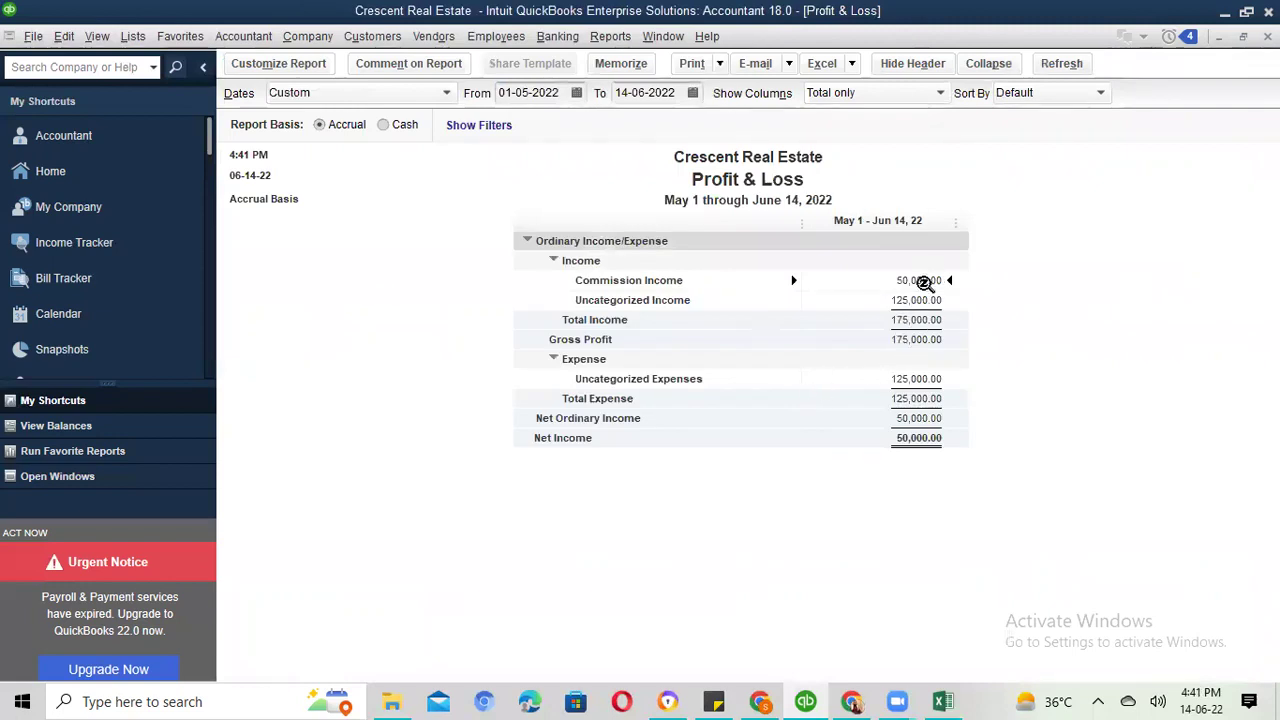
- Drill down from the Commission Income amount to its source invoice, then return to the Profit & Loss report
{"action": "double_click", "coordinate": [922, 283]}
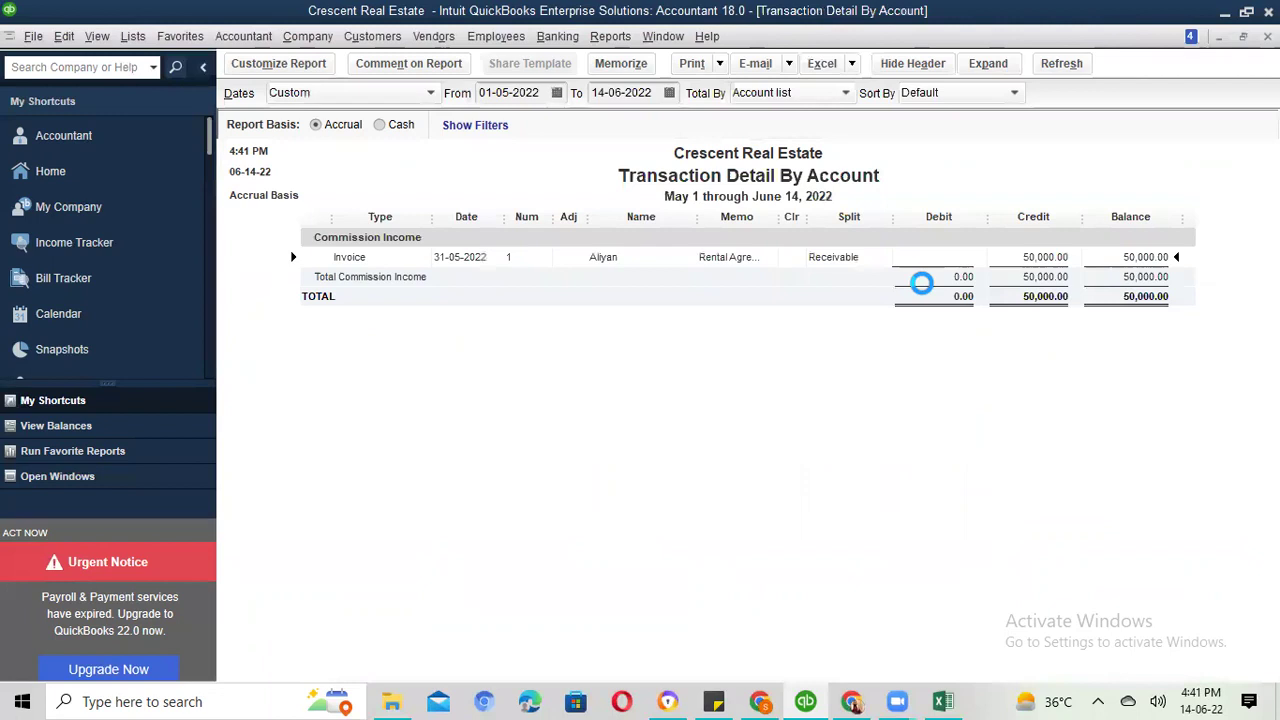
{"action": "double_click", "coordinate": [1027, 260]}
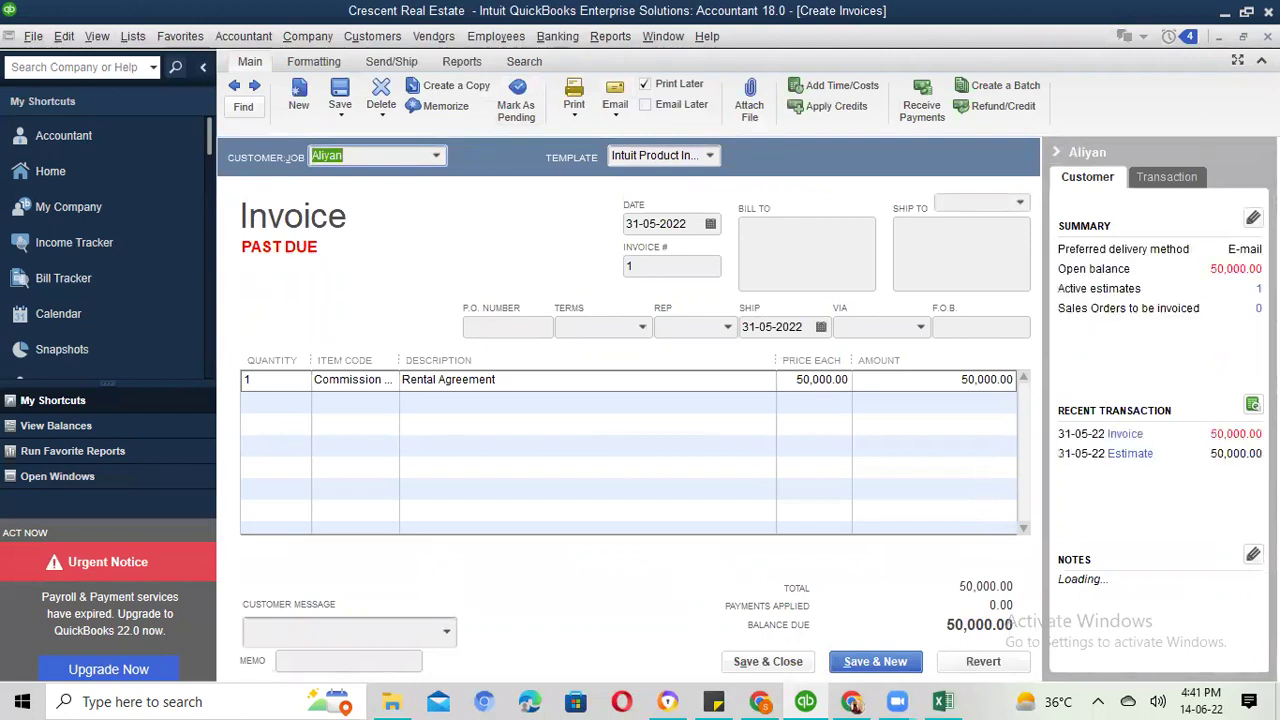
{"action": "key", "text": "Escape"}
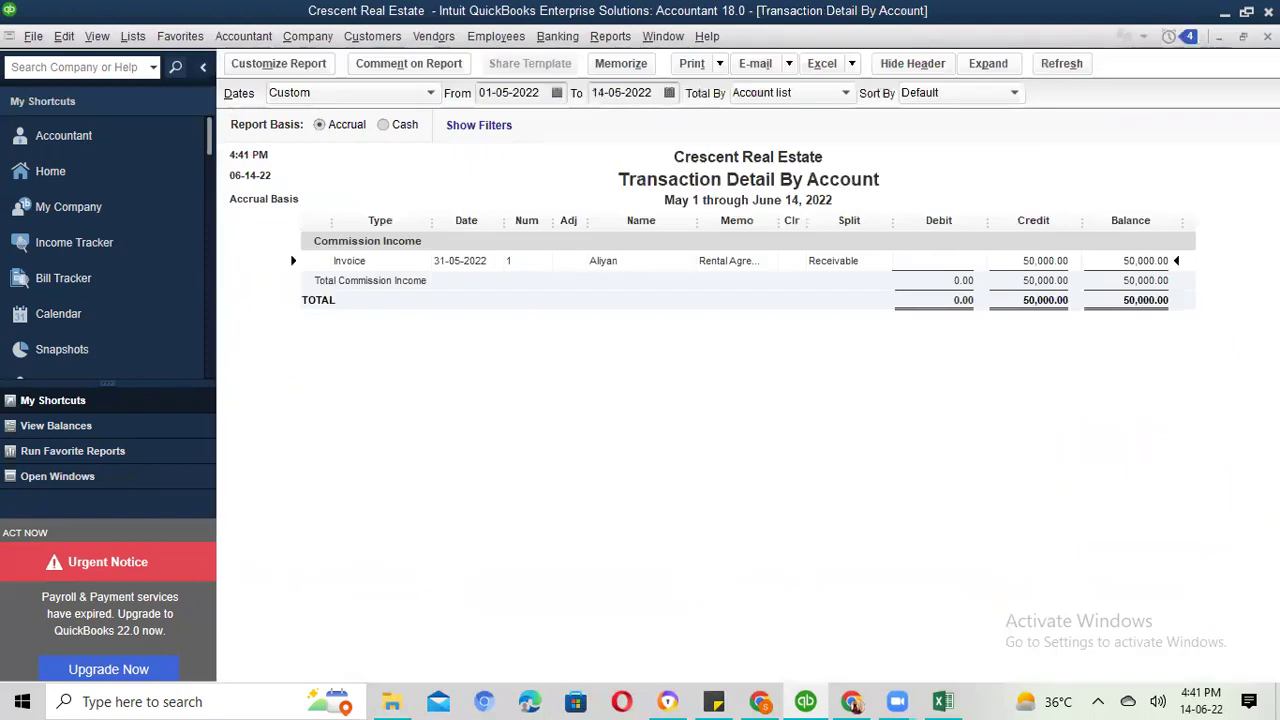
{"action": "key", "text": "Escape"}
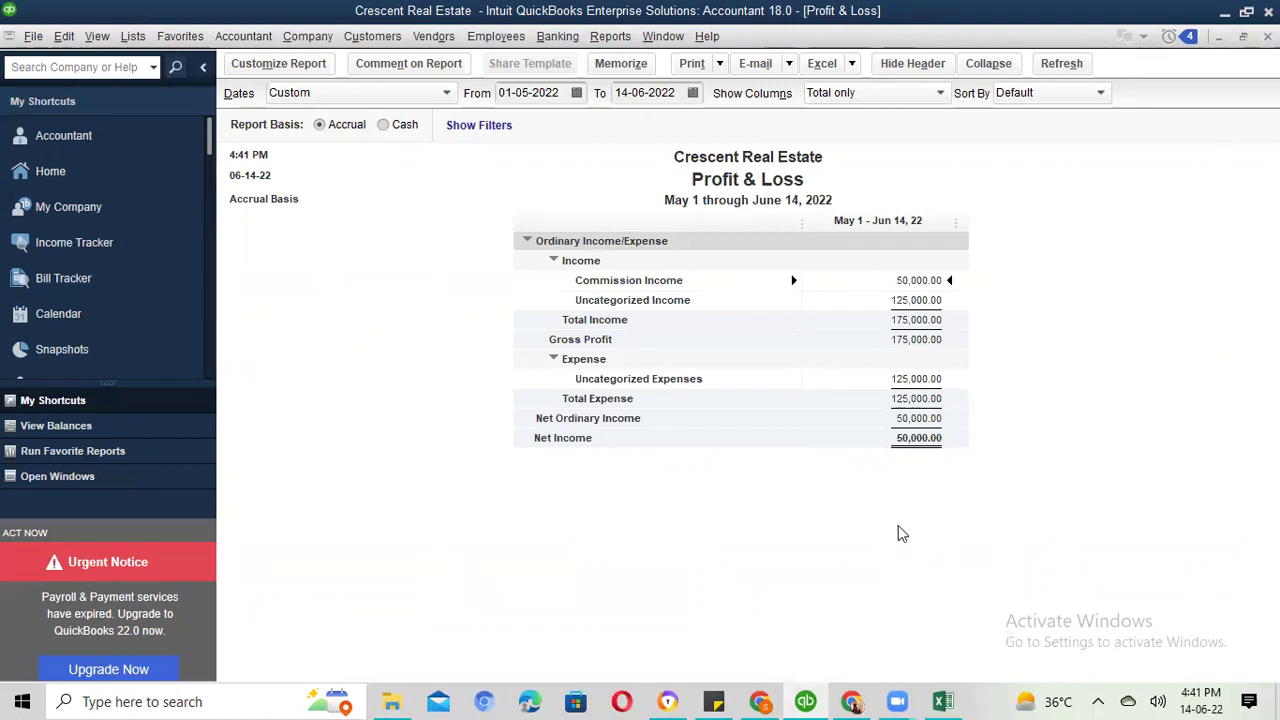
- Open the existing invoice 1 and start receiving a customer payment against it with cash as the method
{"action": "left_click", "coordinate": [371, 40]}
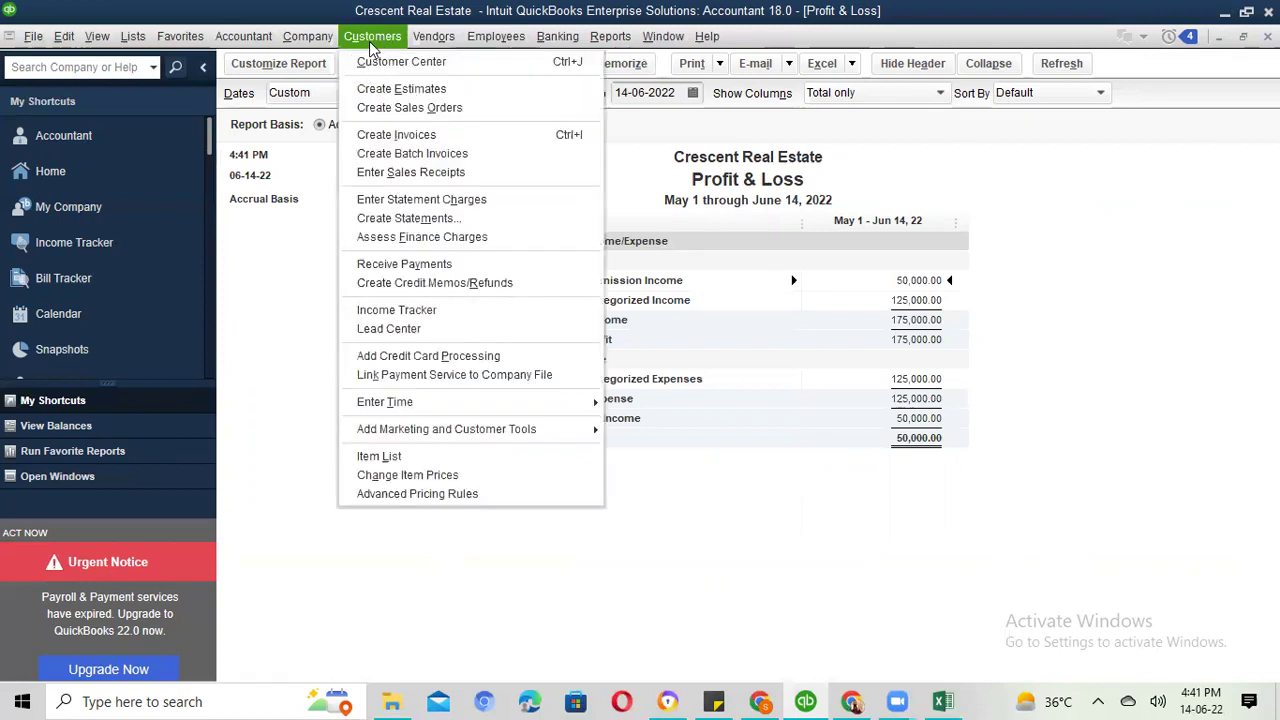
{"action": "left_click", "coordinate": [434, 136]}
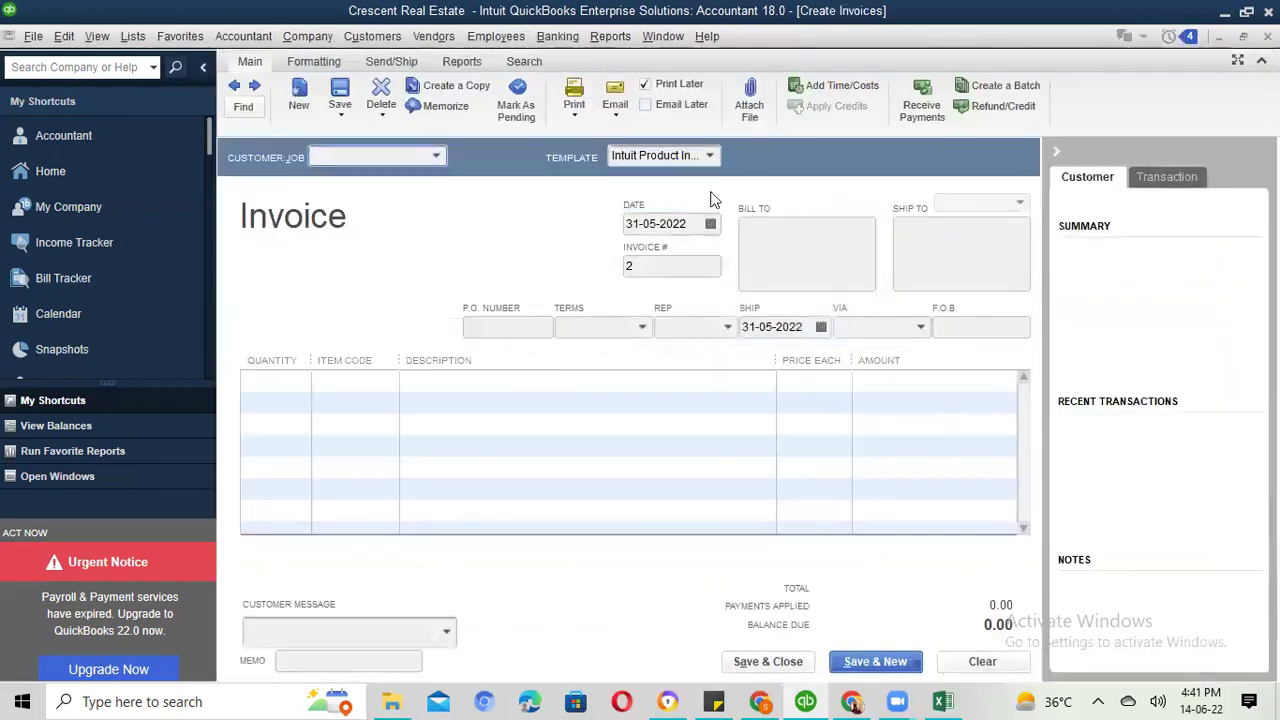
{"action": "left_click", "coordinate": [234, 87]}
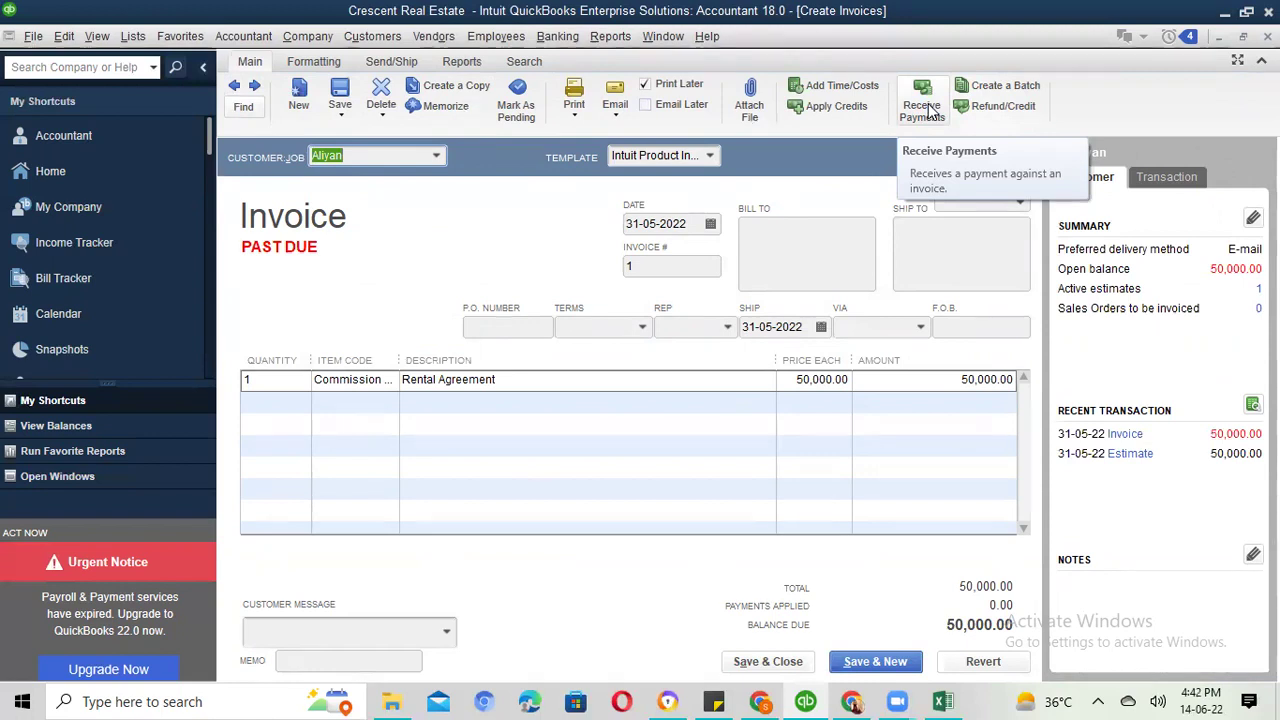
{"action": "left_click", "coordinate": [925, 107]}
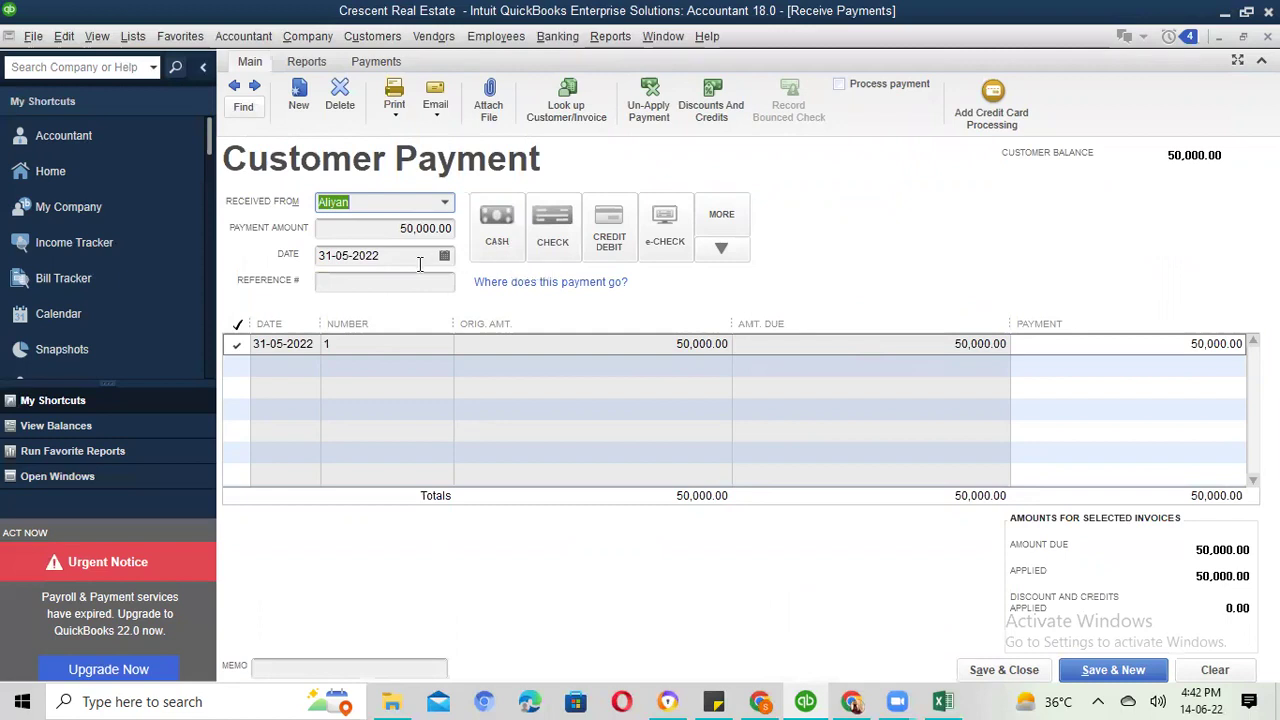
{"action": "left_click", "coordinate": [510, 228]}
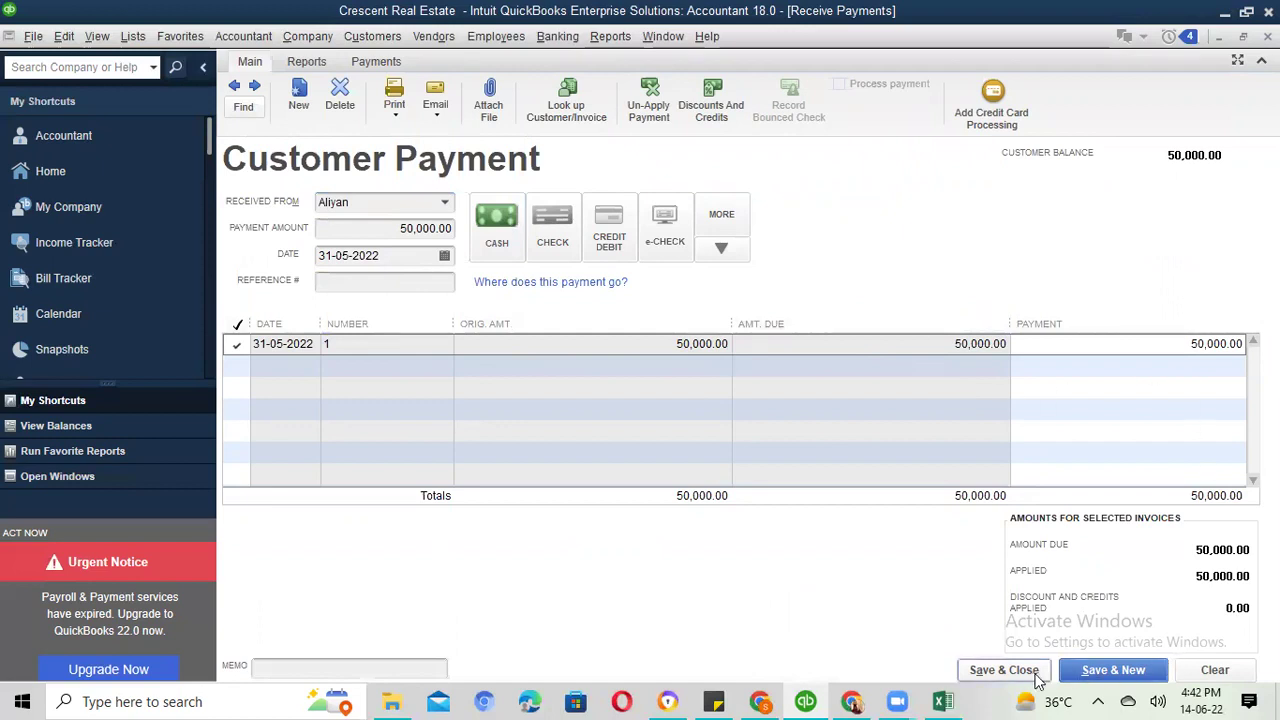
- Set the payment applied to invoice 1 to 35,000 and keep automatic payment calculation on
{"action": "left_click", "coordinate": [1160, 344]}
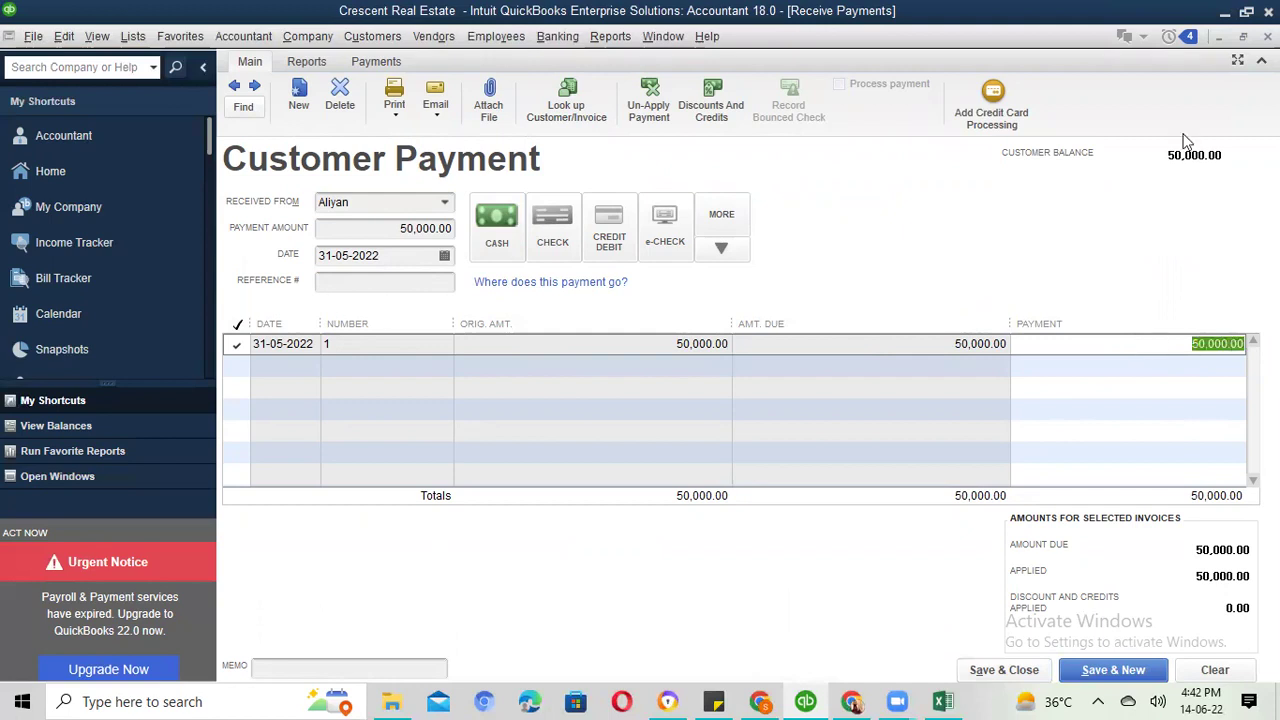
{"action": "key", "text": "Delete"}
{"action": "type", "text": "35000"}
{"action": "key", "text": "Tab"}
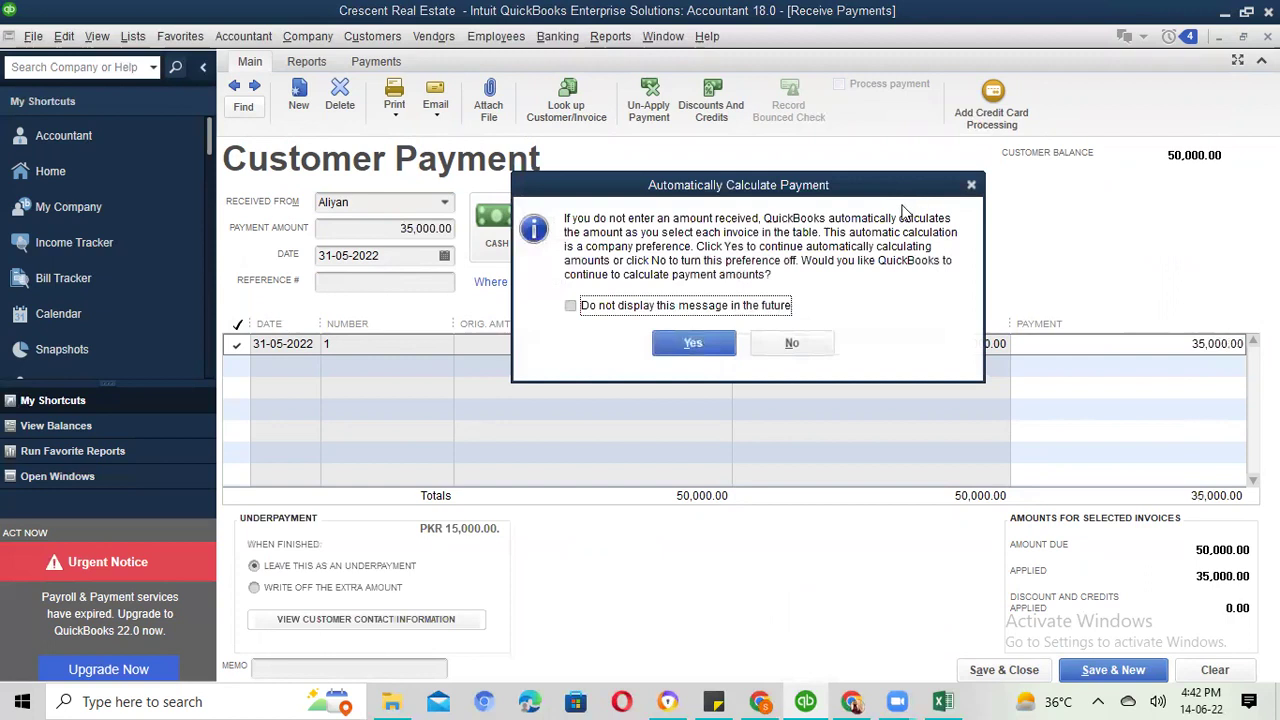
{"action": "left_click", "coordinate": [694, 344]}
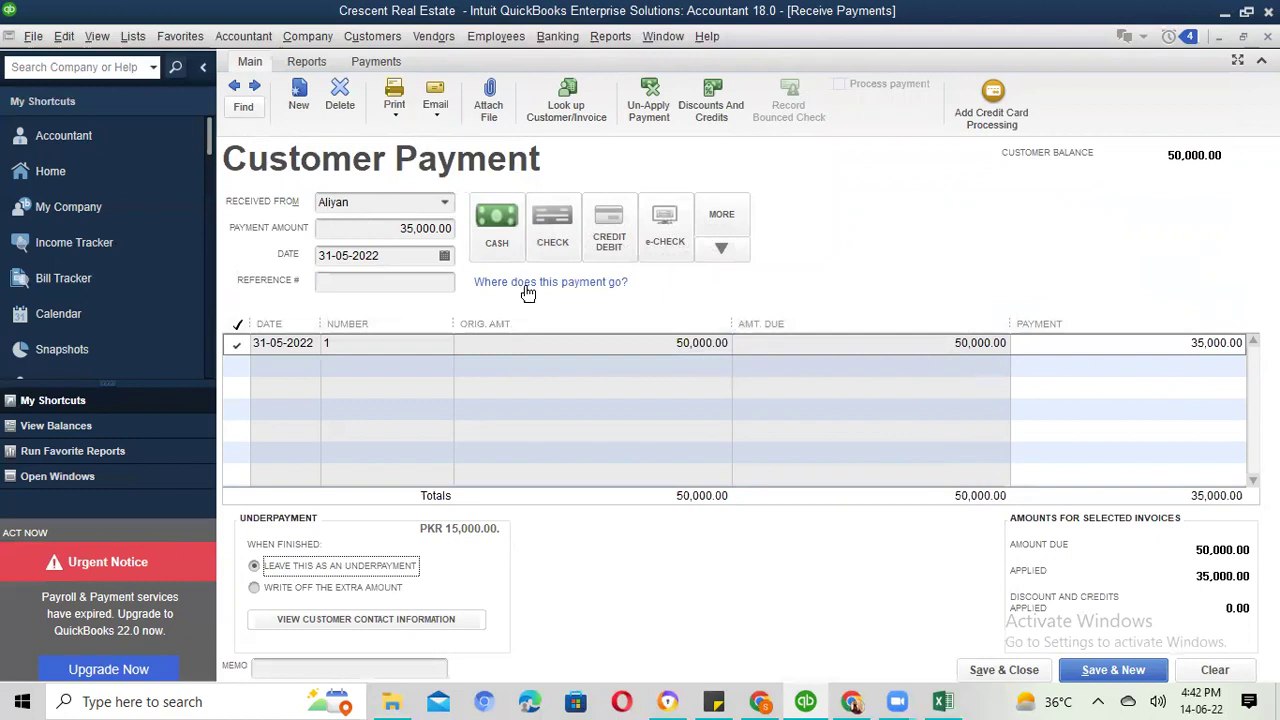
- Set the customer payment amount to 50,000
{"action": "left_click", "coordinate": [383, 230]}
{"action": "type", "text": "50000"}
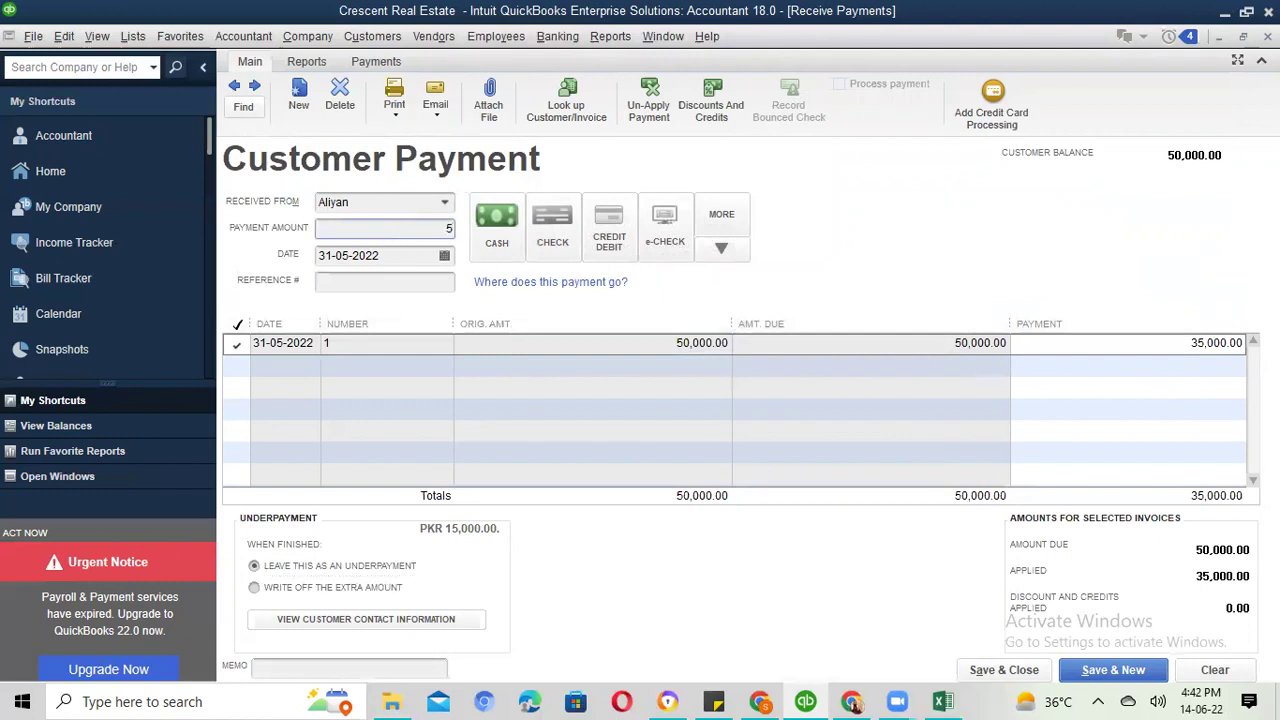
{"action": "key", "text": "Tab"}
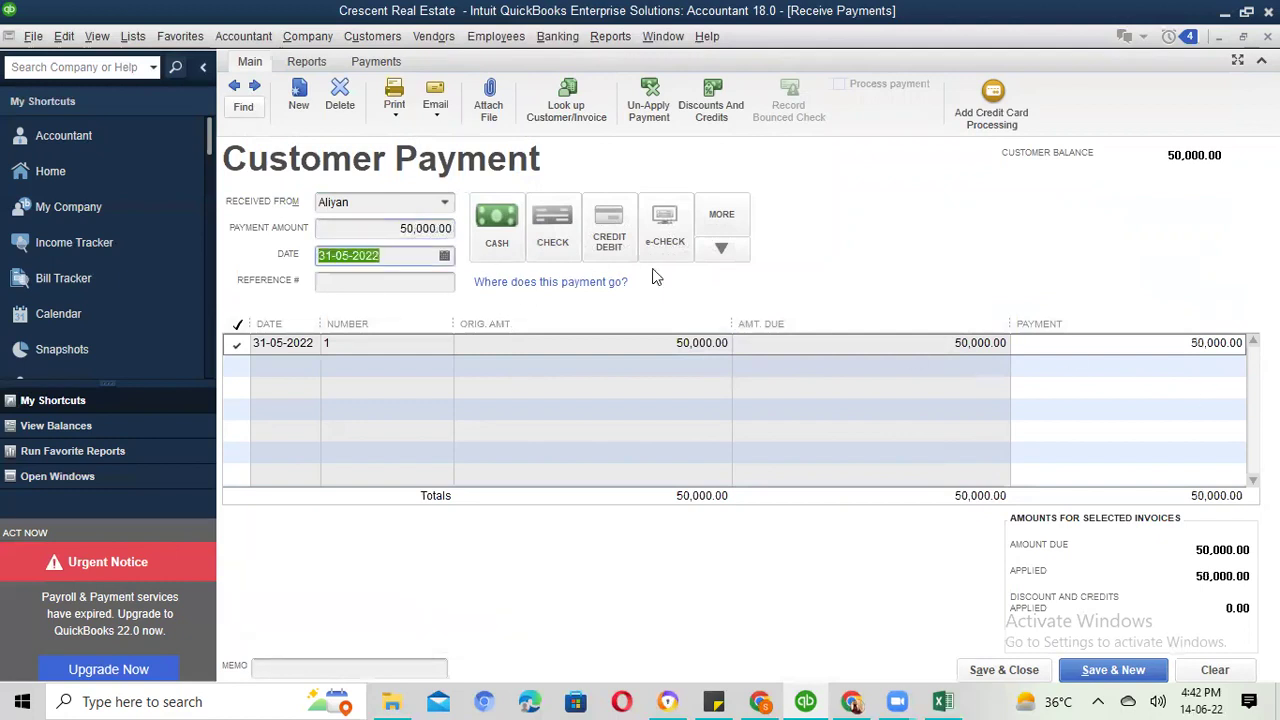
- Date the customer payment 14-06-2022, then save and close it
{"action": "left_click", "coordinate": [446, 256]}
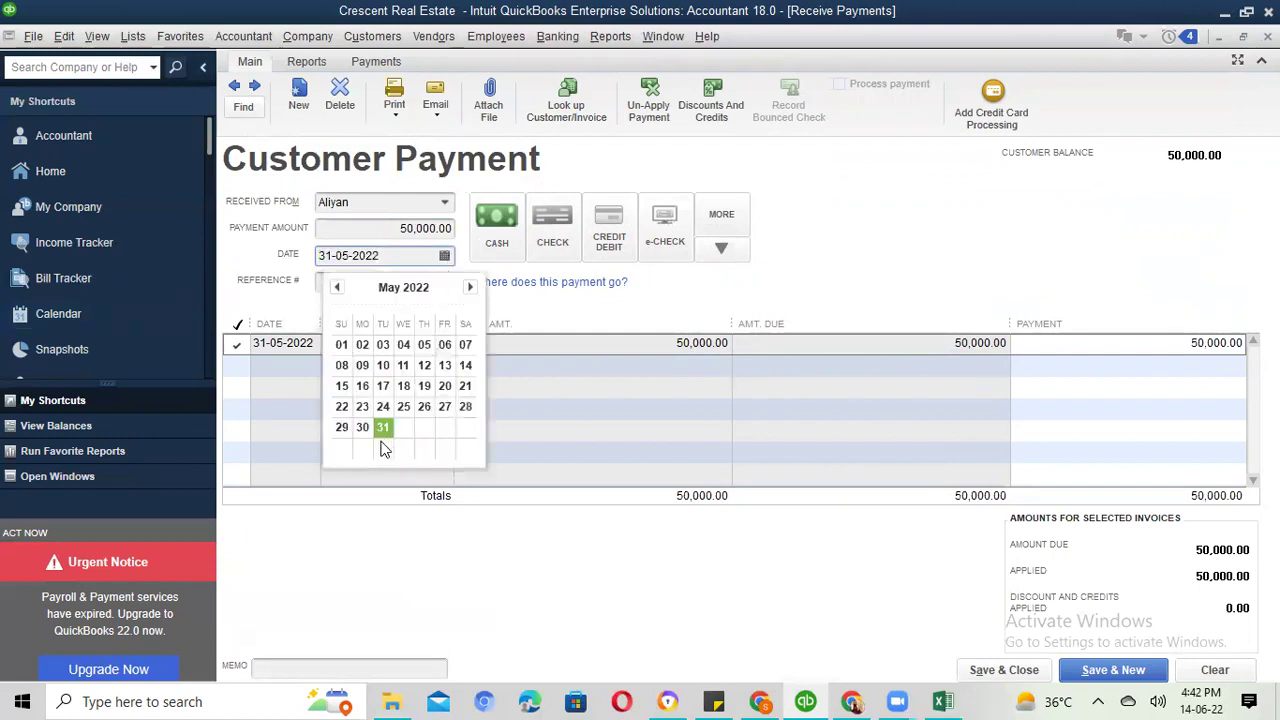
{"action": "left_click", "coordinate": [470, 288]}
{"action": "left_click", "coordinate": [470, 288]}
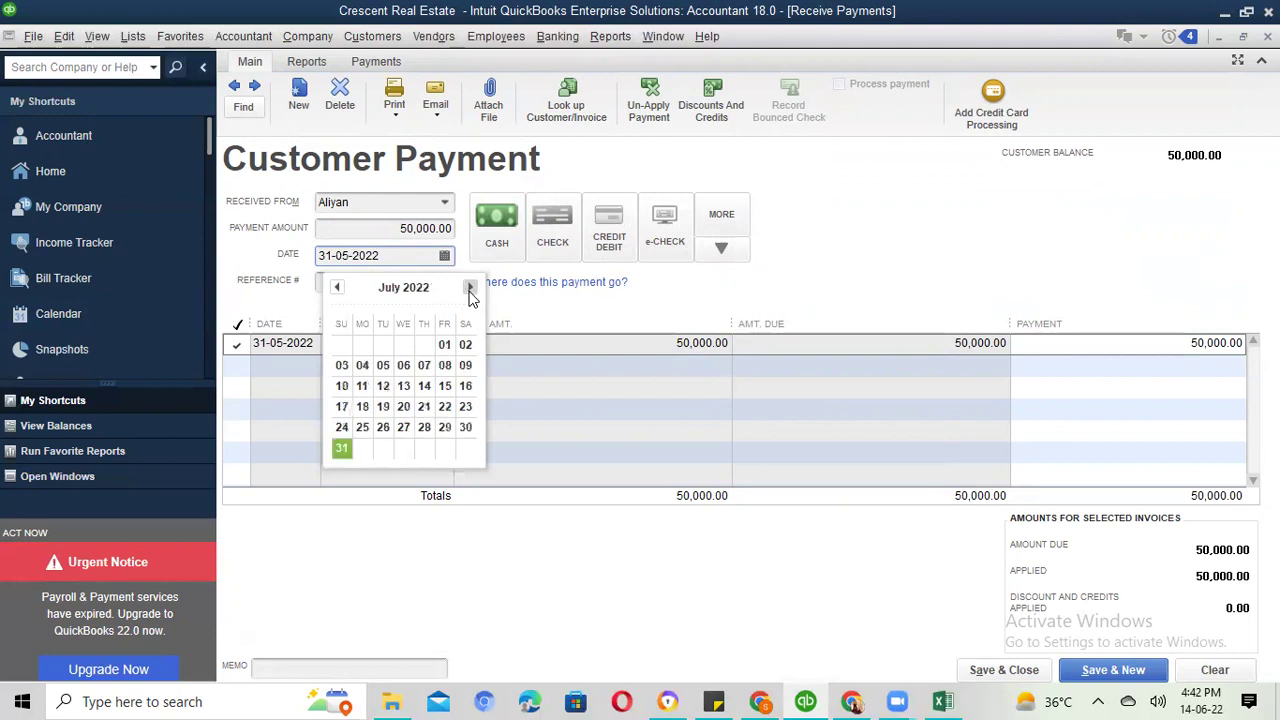
{"action": "left_click", "coordinate": [337, 287]}
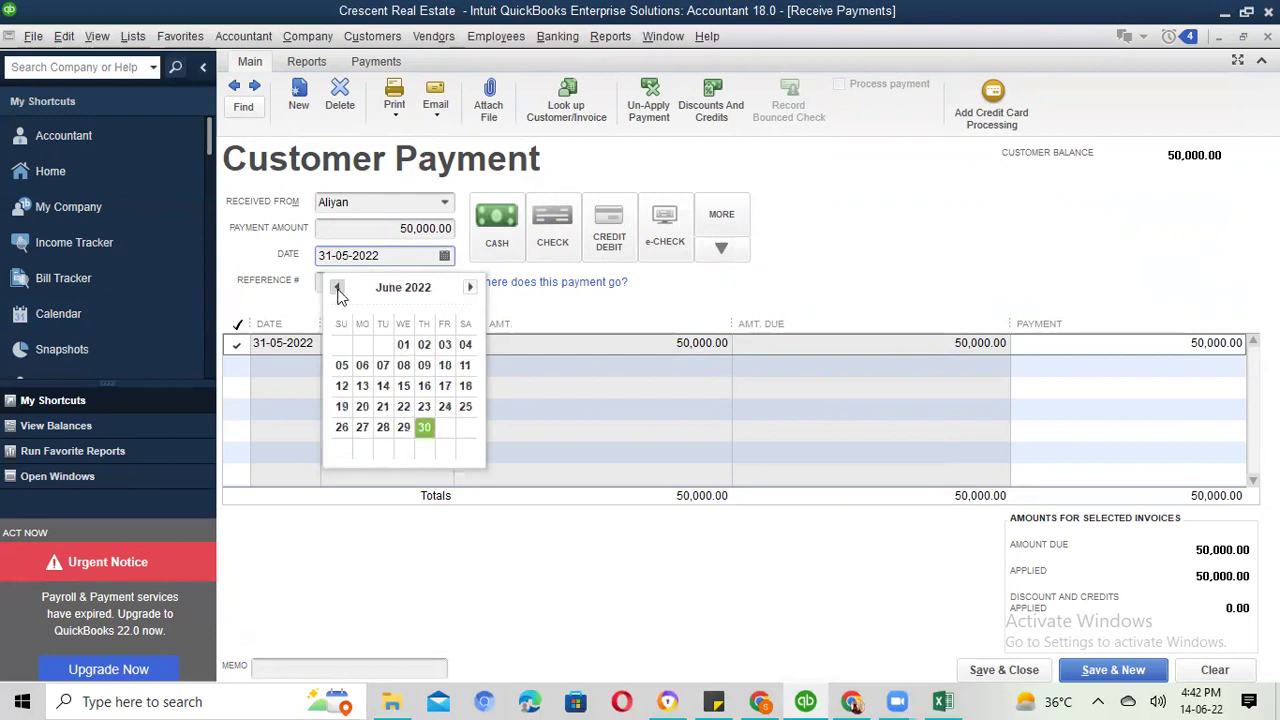
{"action": "left_click", "coordinate": [383, 388]}
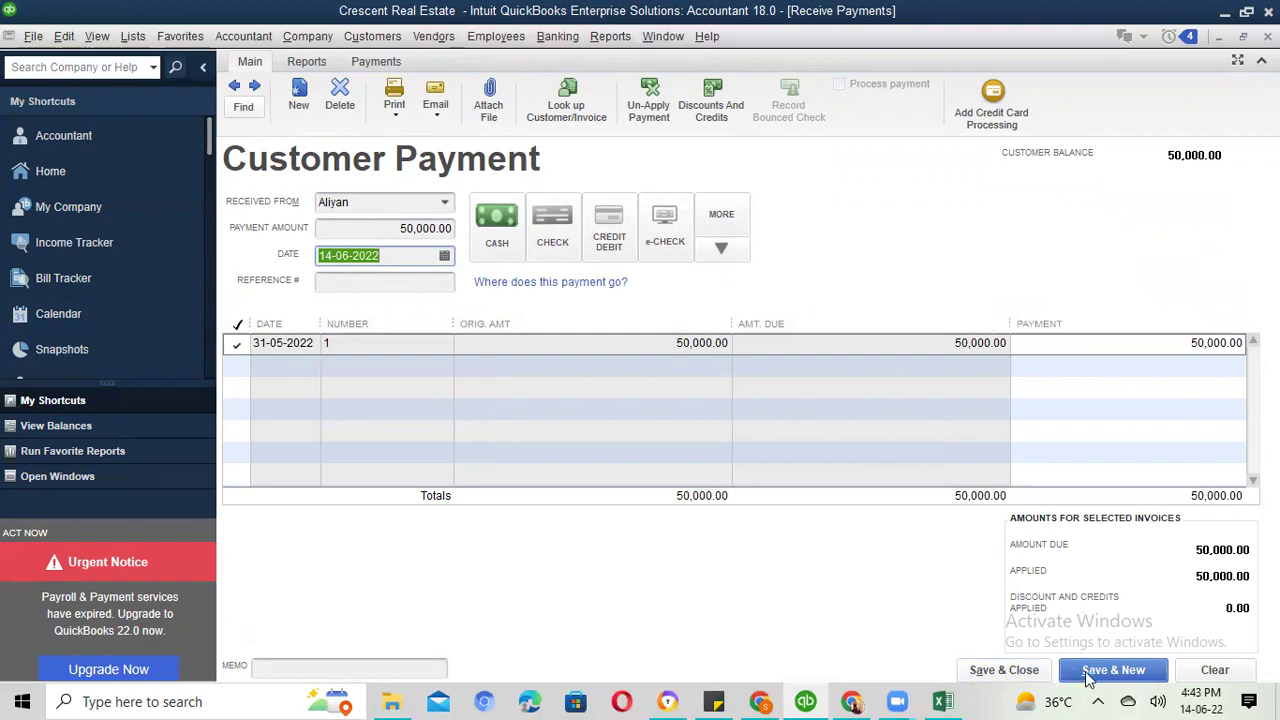
{"action": "left_click", "coordinate": [1020, 674]}
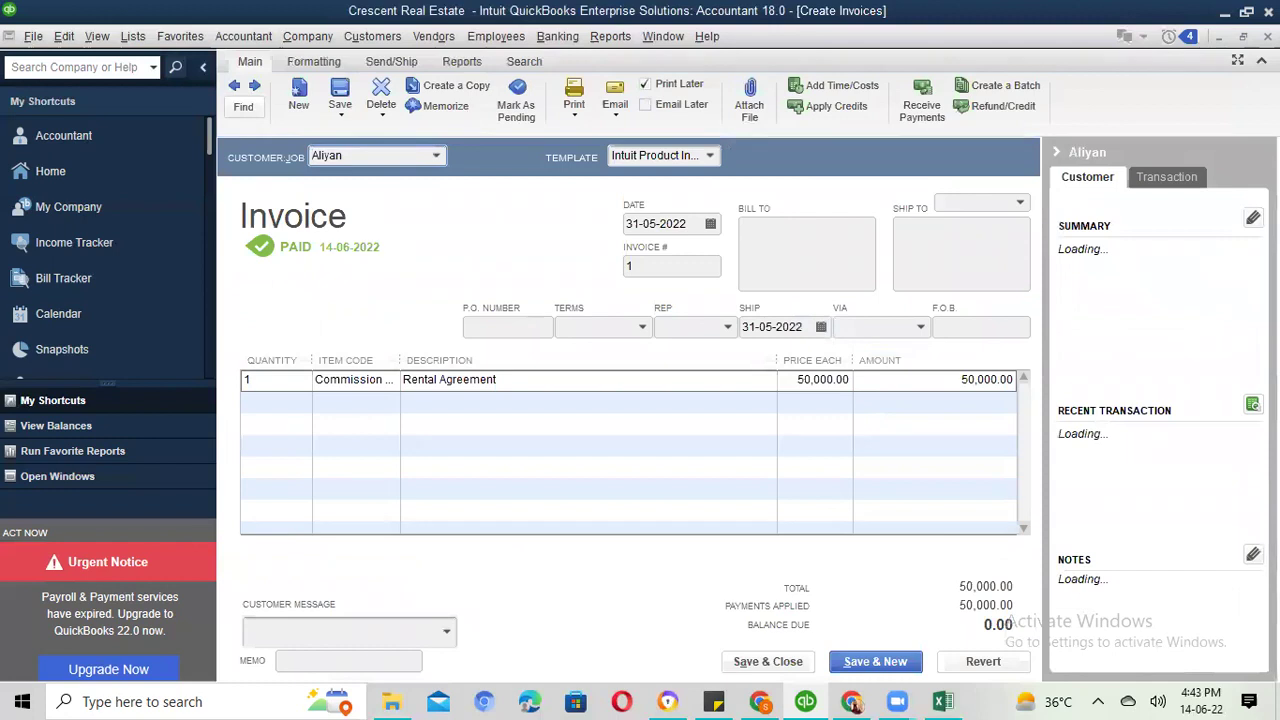
- Close the paid invoice, dismiss the report refresh prompt and open the Customer Balance Summary report
{"action": "key", "text": "Escape"}
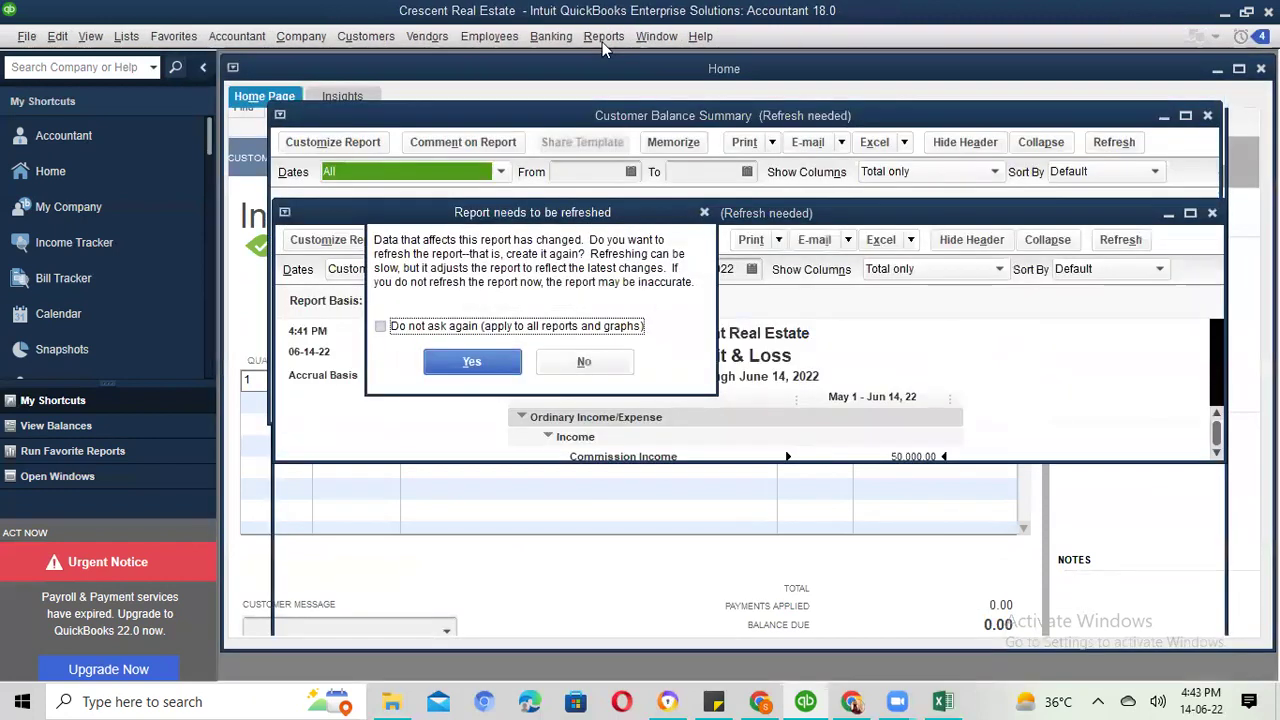
{"action": "left_click", "coordinate": [704, 212]}
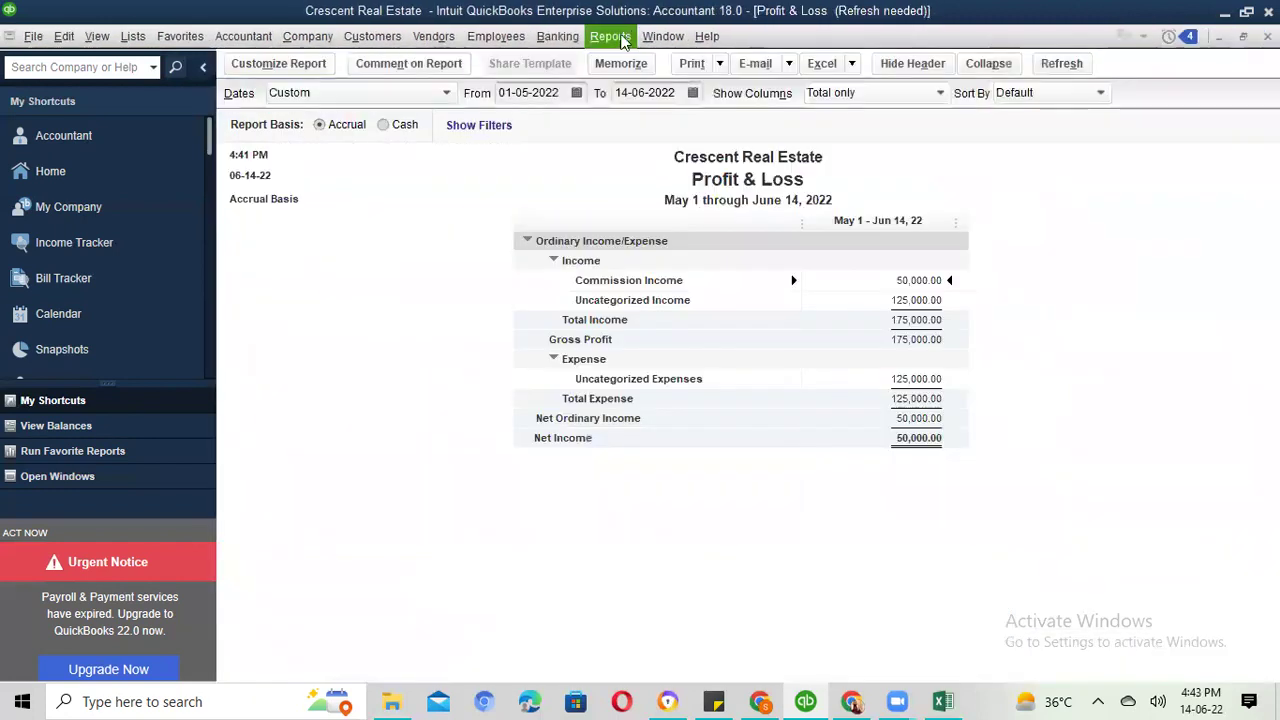
{"action": "left_click", "coordinate": [610, 36]}
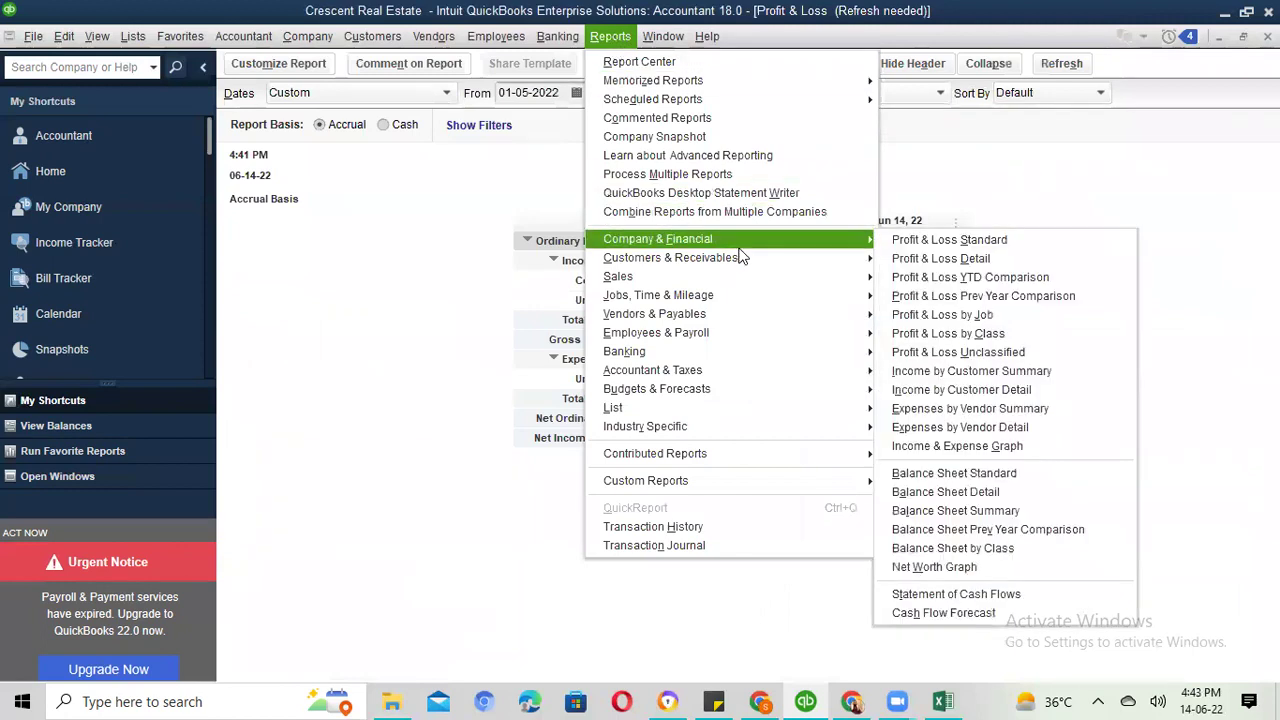
{"action": "mouse_move", "coordinate": [764, 268]}
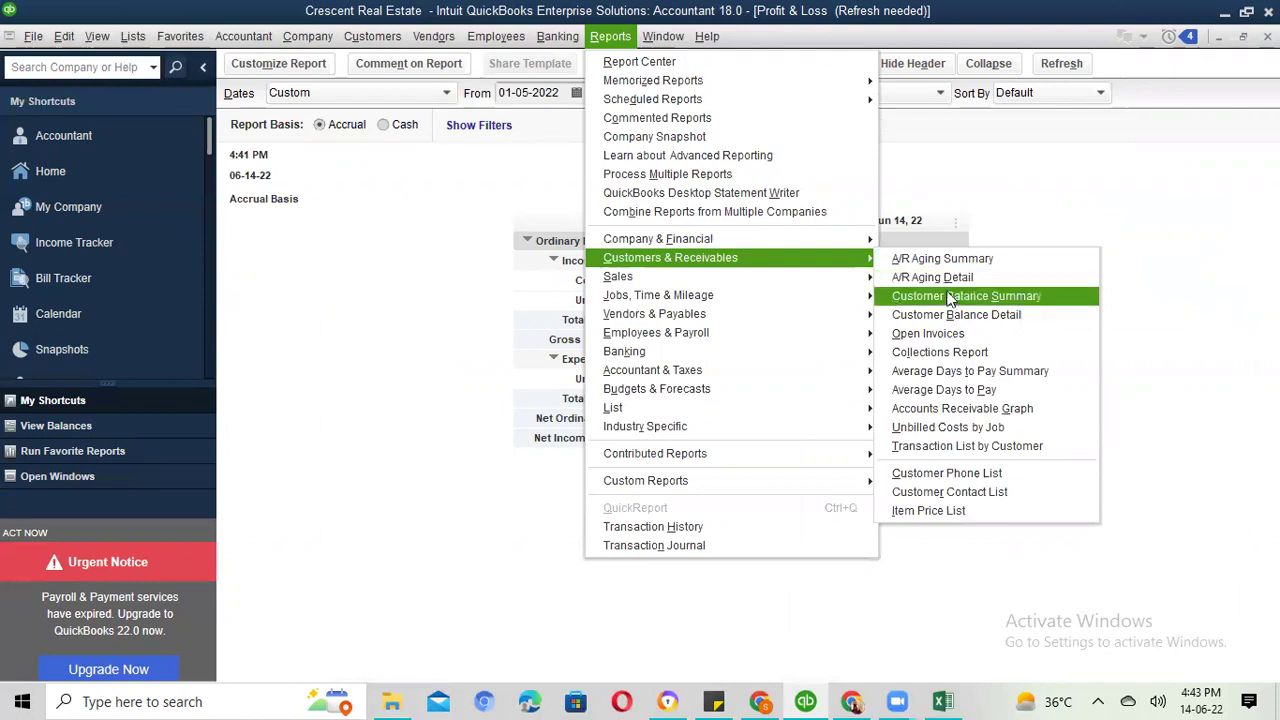
{"action": "left_click", "coordinate": [948, 298]}
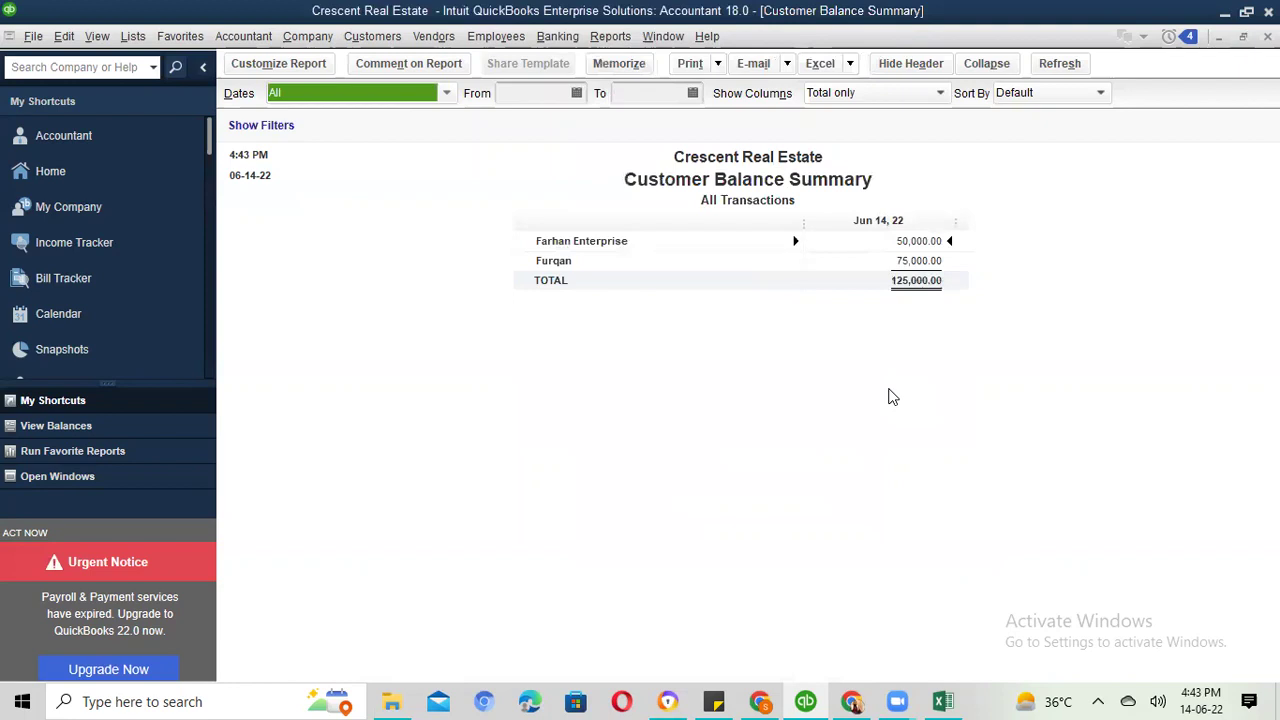
- Switch to the QuickBooks Training Google Form in Chrome and review the course topics around Create Invoice and Receive Payments
{"action": "left_click", "coordinate": [851, 701]}
{"action": "scroll", "coordinate": [386, 300], "scroll_direction": "up", "scroll_amount": 1}
{"action": "scroll", "coordinate": [386, 300], "scroll_direction": "down", "scroll_amount": 1}
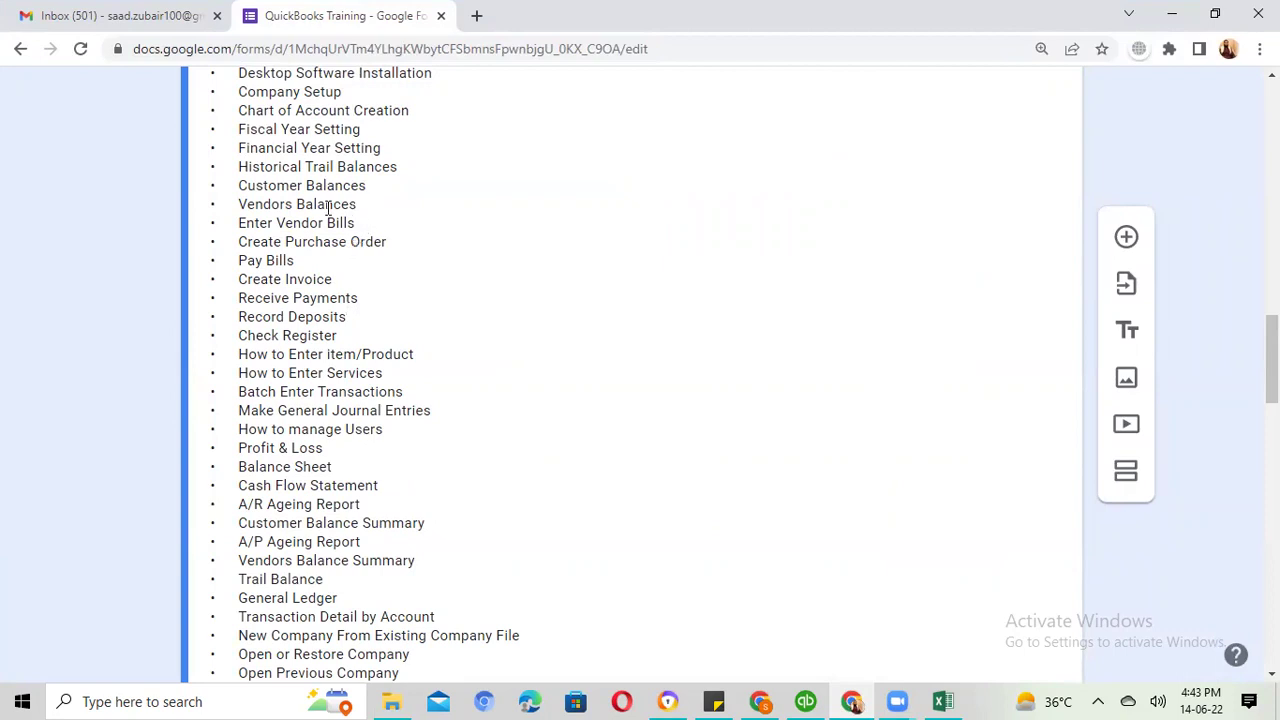
{"action": "triple_click", "coordinate": [221, 207]}
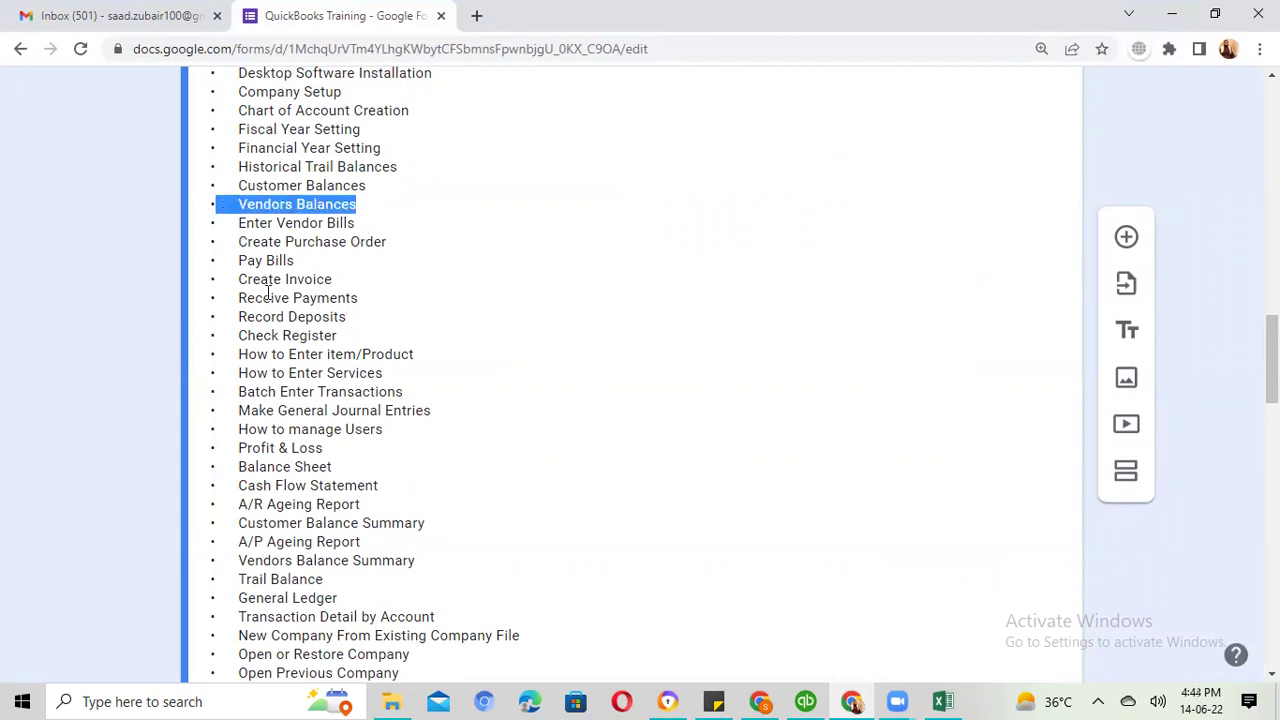
{"action": "left_click_drag", "start_coordinate": [241, 282], "coordinate": [346, 286]}
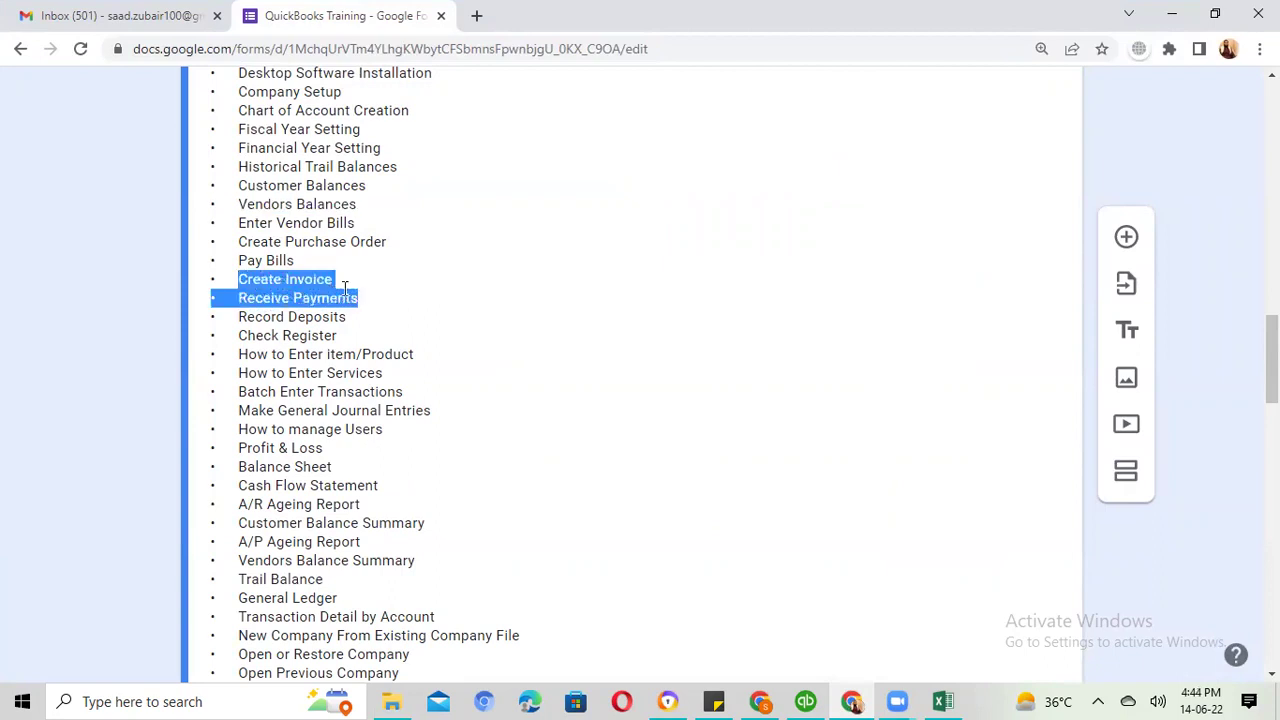
- Add an Estimate line between Pay Bills and Create Invoice in the form's topic list
{"action": "left_click", "coordinate": [334, 270]}
{"action": "key", "text": "Return"}
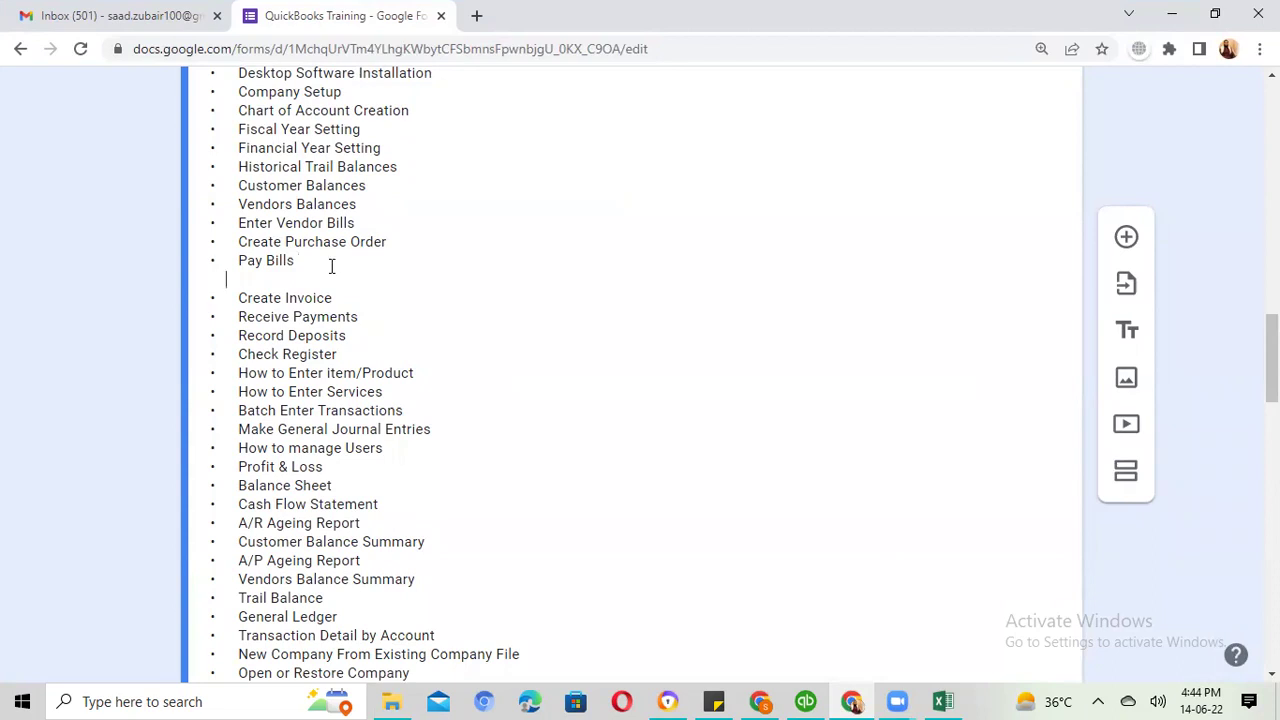
{"action": "type", "text": "e"}
{"action": "key", "text": "BackSpace"}
{"action": "type", "text": "Estimate"}
{"action": "key", "text": "Left"}
{"action": "key", "text": "Left"}
{"action": "key", "text": "Left"}
{"action": "key", "text": "Left"}
{"action": "key", "text": "Left"}
{"action": "key", "text": "Left"}
{"action": "key", "text": "Left"}
{"action": "key", "text": "Left"}
{"action": "key", "text": "Left"}
{"action": "left_click", "coordinate": [378, 310]}
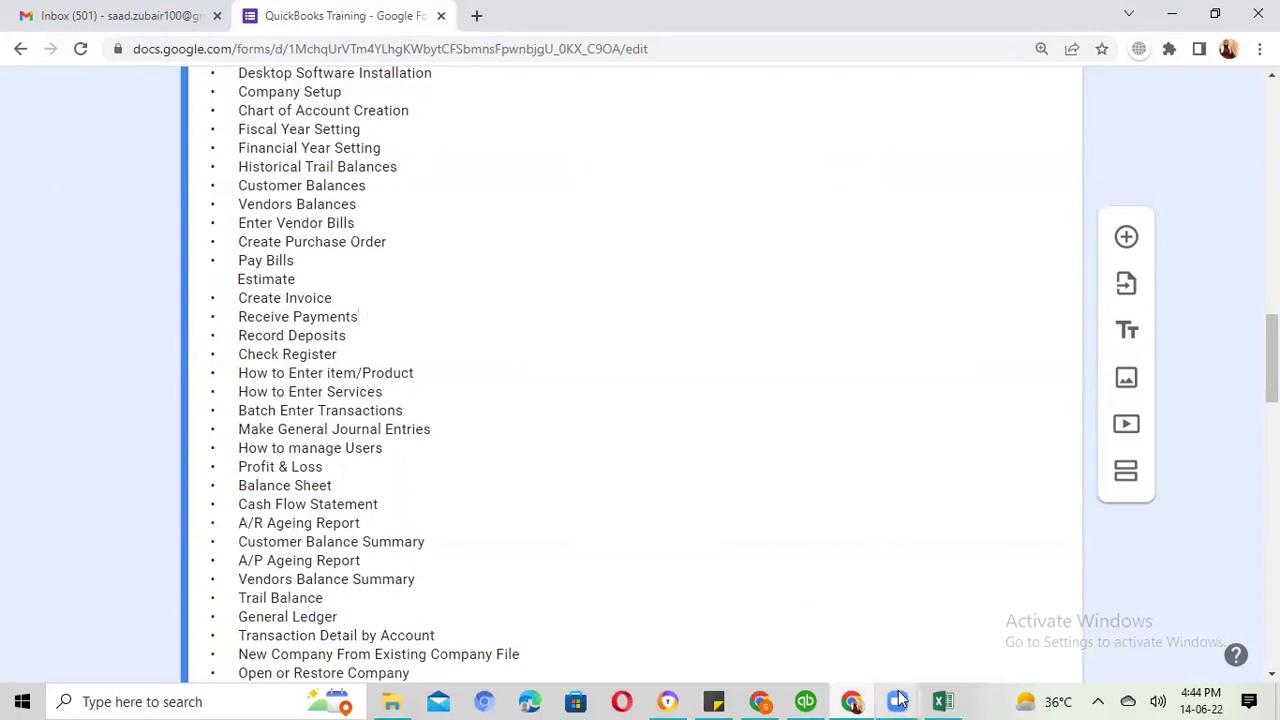
{"action": "mouse_move", "coordinate": [899, 700]}
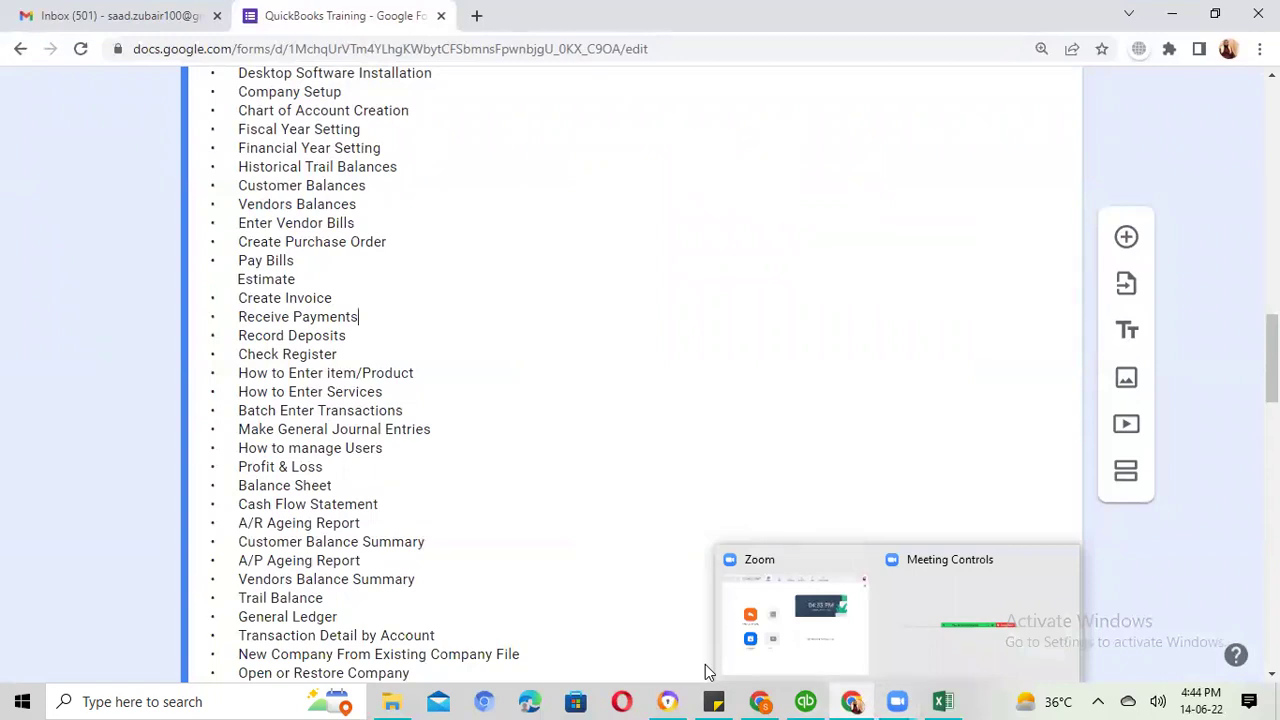
{"action": "key", "text": "Down"}
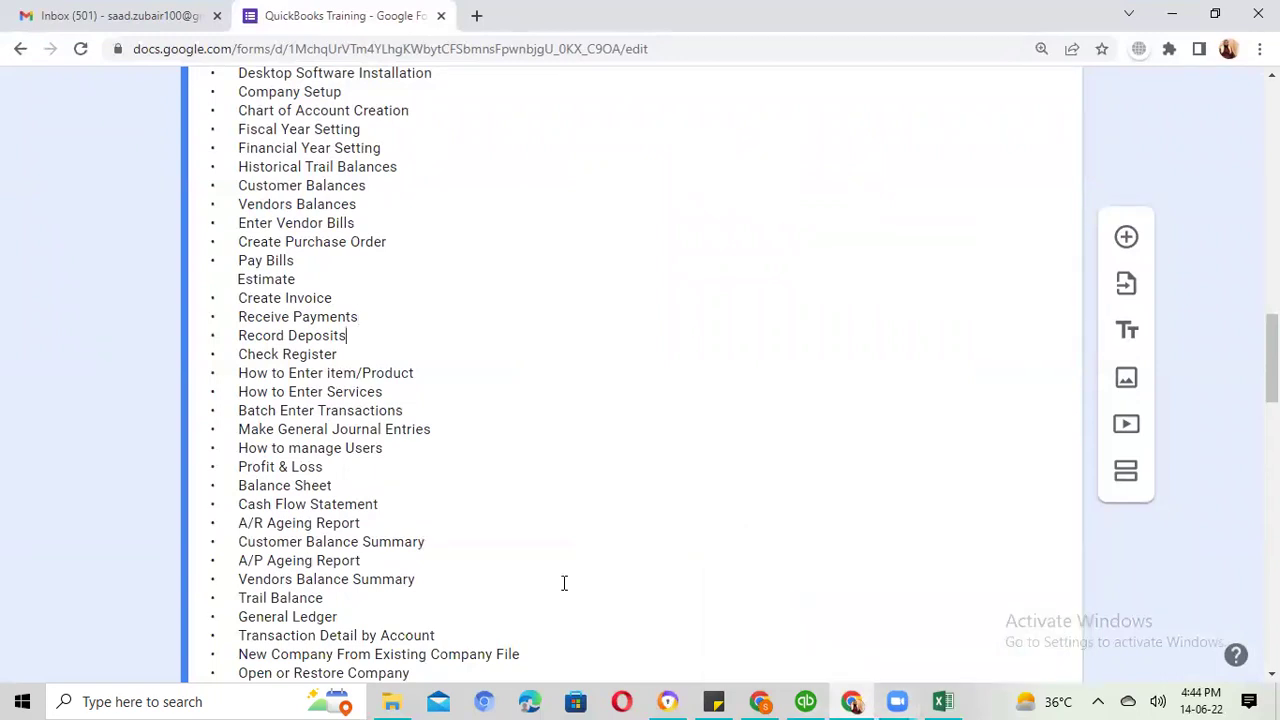